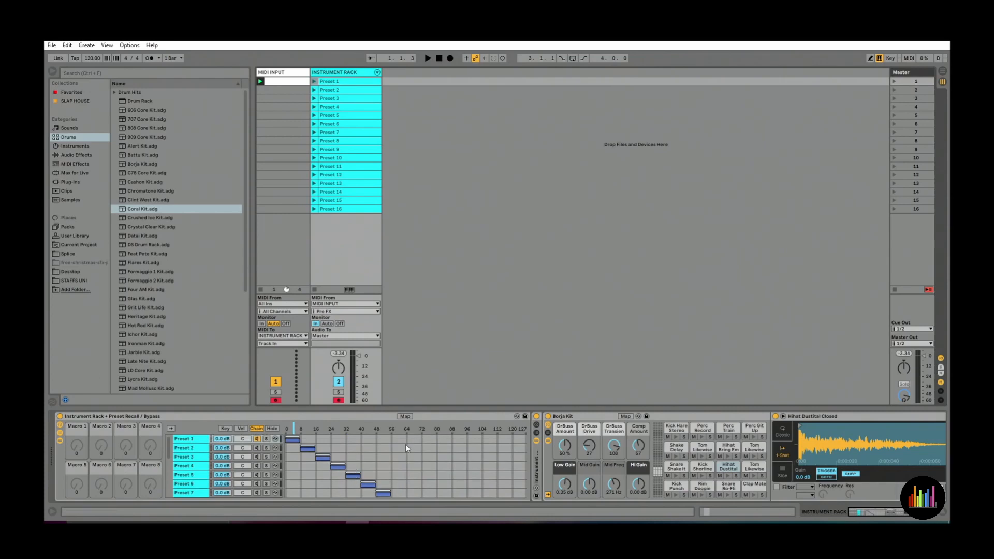
Step: Inspect the drum kits in the Preset 5 to Preset 1 chains of the instrument rack and its device chain
{"action": "scroll", "coordinate": [398, 448], "scroll_direction": "down", "scroll_amount": 5}
{"action": "scroll", "coordinate": [384, 455], "scroll_direction": "up", "scroll_amount": 5}
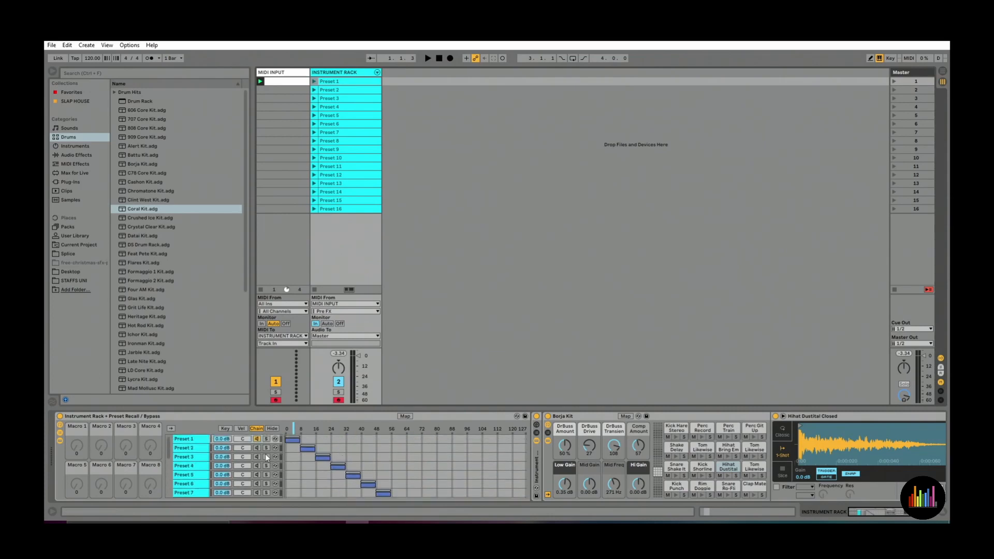
{"action": "left_click", "coordinate": [195, 474]}
{"action": "left_click", "coordinate": [195, 466]}
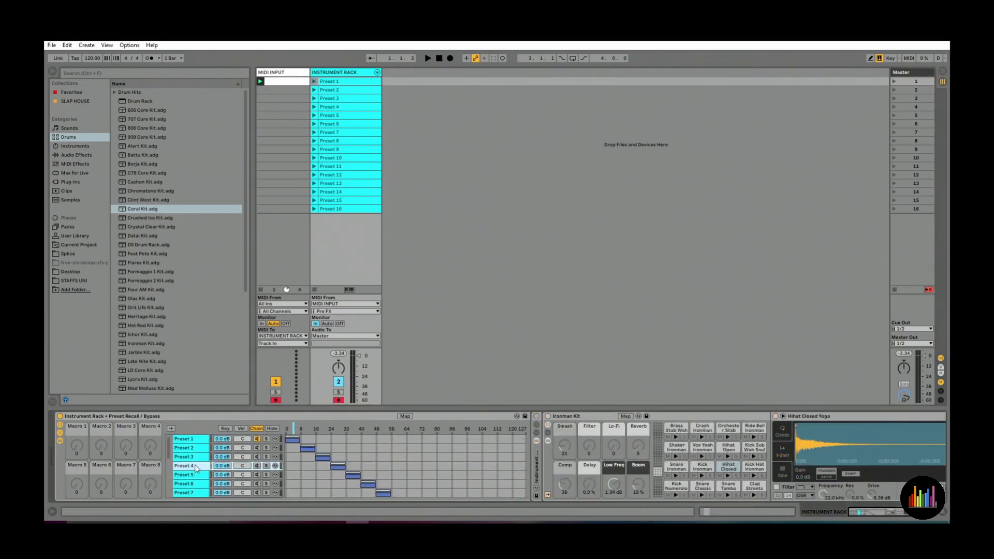
{"action": "left_click", "coordinate": [195, 457]}
{"action": "left_click", "coordinate": [195, 448]}
{"action": "left_click", "coordinate": [195, 439]}
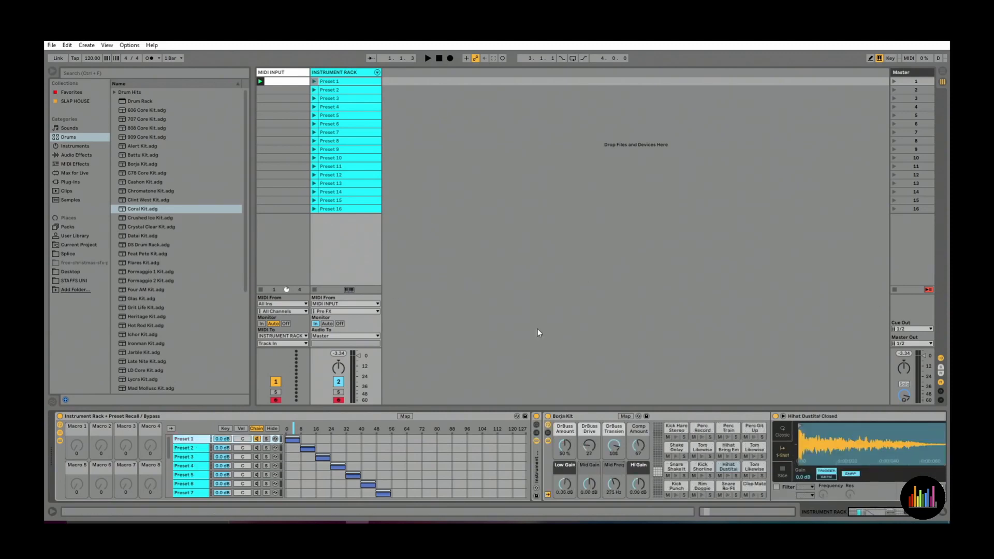
{"action": "left_click", "coordinate": [890, 512]}
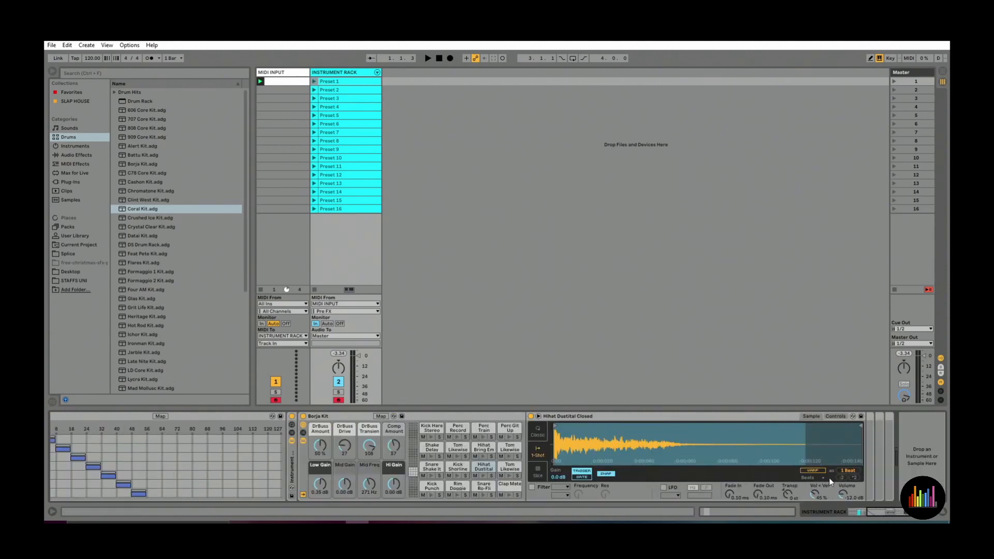
{"action": "left_click", "coordinate": [841, 514]}
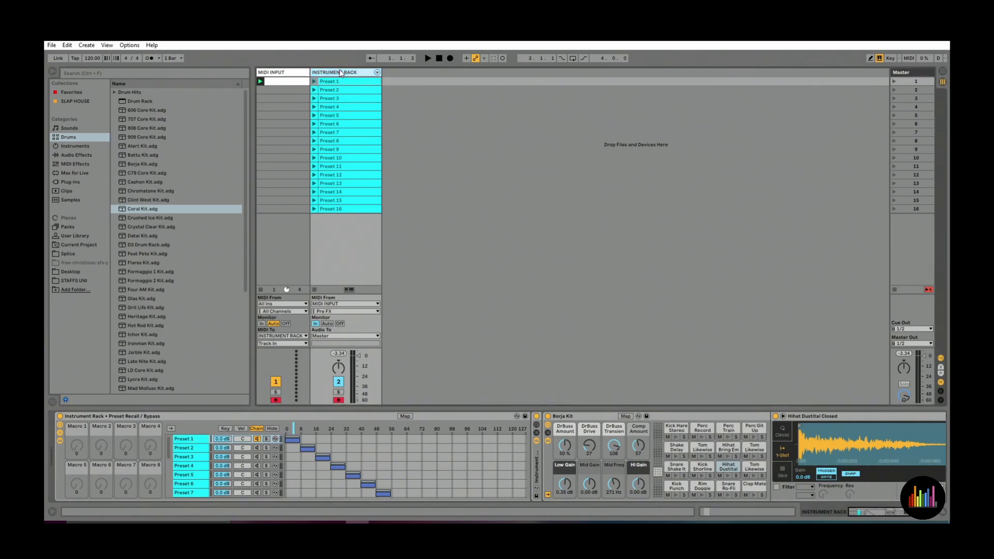
Step: Duplicate the INSTRUMENT RACK track together with its preset clips and rack
{"action": "key", "text": "alt+c"}
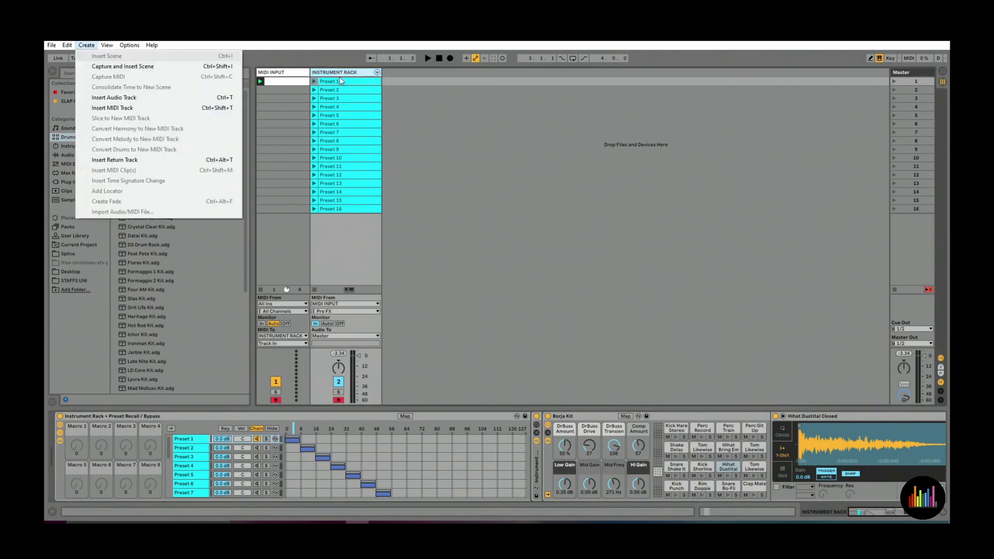
{"action": "left_click", "coordinate": [527, 171]}
{"action": "key", "text": "ctrl+d"}
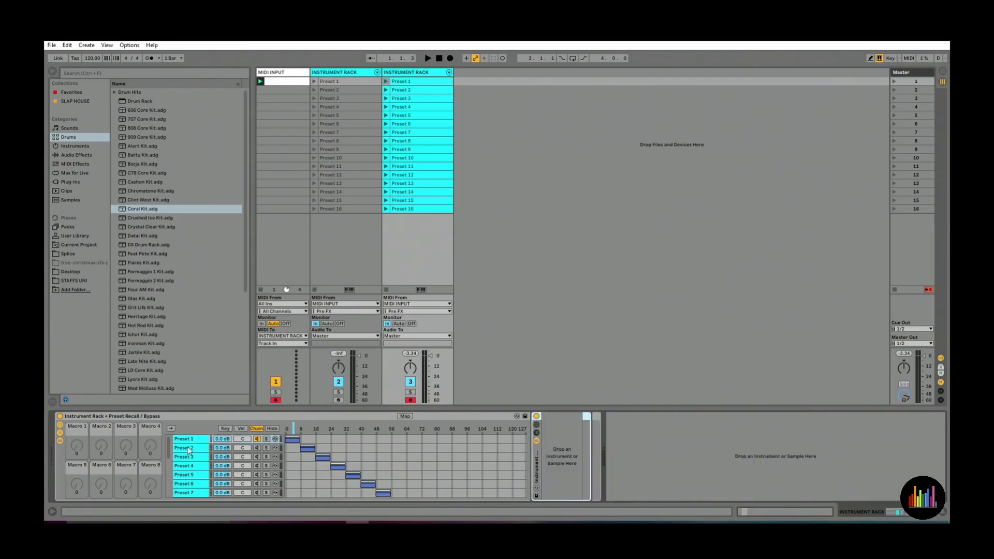
Step: Clear the drum kits out of the Preset 1 to Preset 5 chains in the duplicated instrument rack
{"action": "left_click", "coordinate": [185, 448]}
{"action": "left_click", "coordinate": [184, 457]}
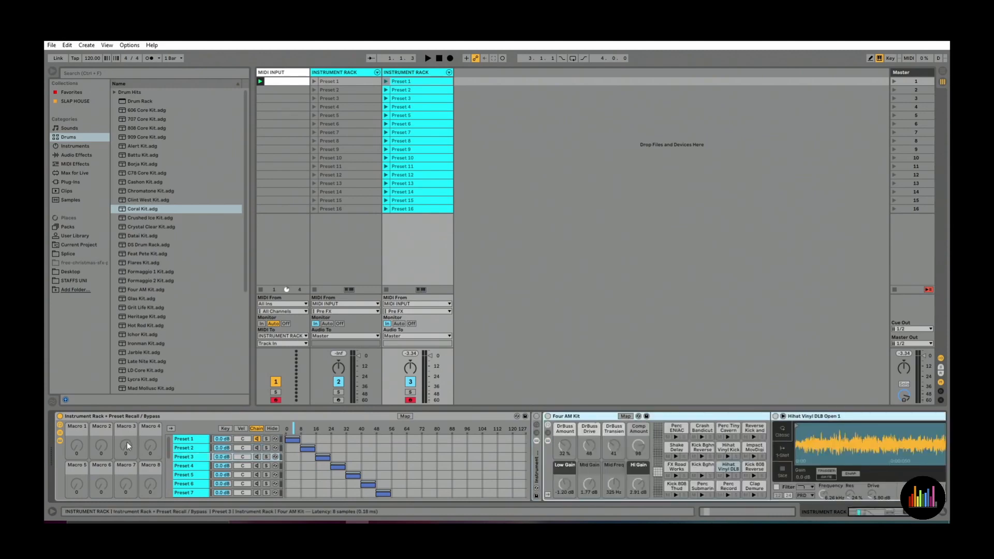
{"action": "left_click", "coordinate": [192, 467]}
{"action": "left_click", "coordinate": [578, 415]}
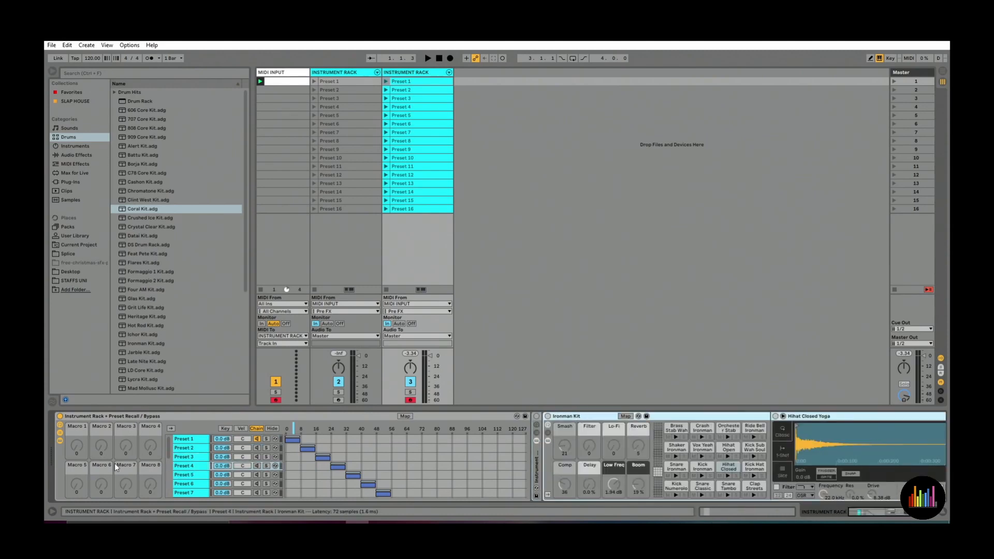
{"action": "left_click", "coordinate": [186, 475]}
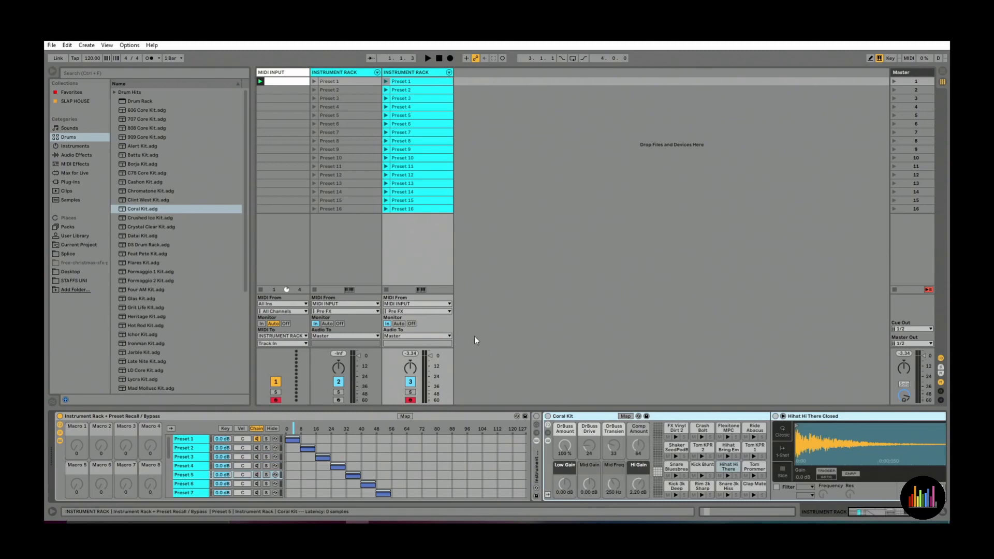
{"action": "left_click", "coordinate": [201, 483]}
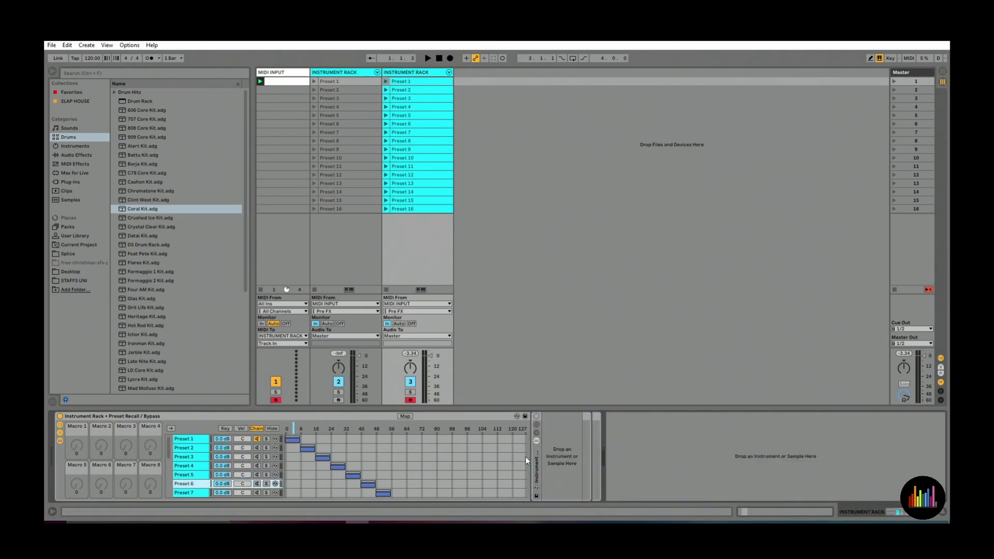
Step: Load the Wavetable synth keys A Soft Chord, Asure Skies and Captive Cathedral into the Preset 1, 2 and 3 chains respectively
{"action": "left_click", "coordinate": [196, 439]}
{"action": "left_click", "coordinate": [74, 146]}
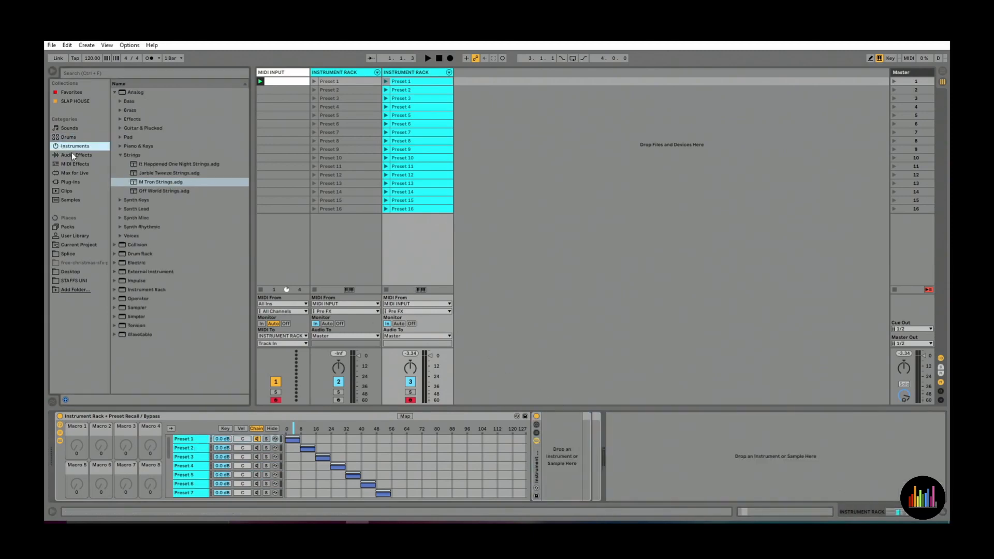
{"action": "left_click", "coordinate": [120, 155]}
{"action": "left_click", "coordinate": [120, 146]}
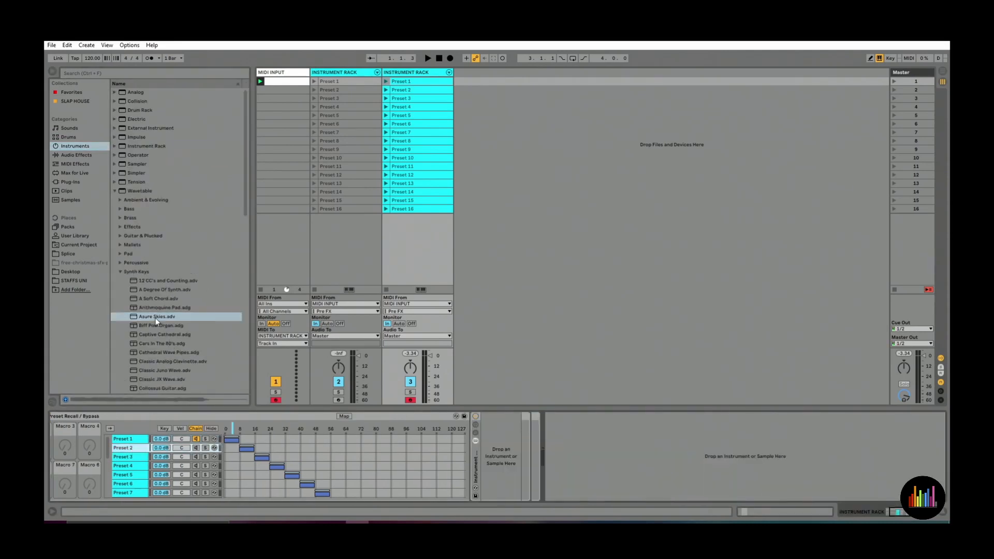
{"action": "left_click_drag", "start_coordinate": [156, 321], "coordinate": [464, 455]}
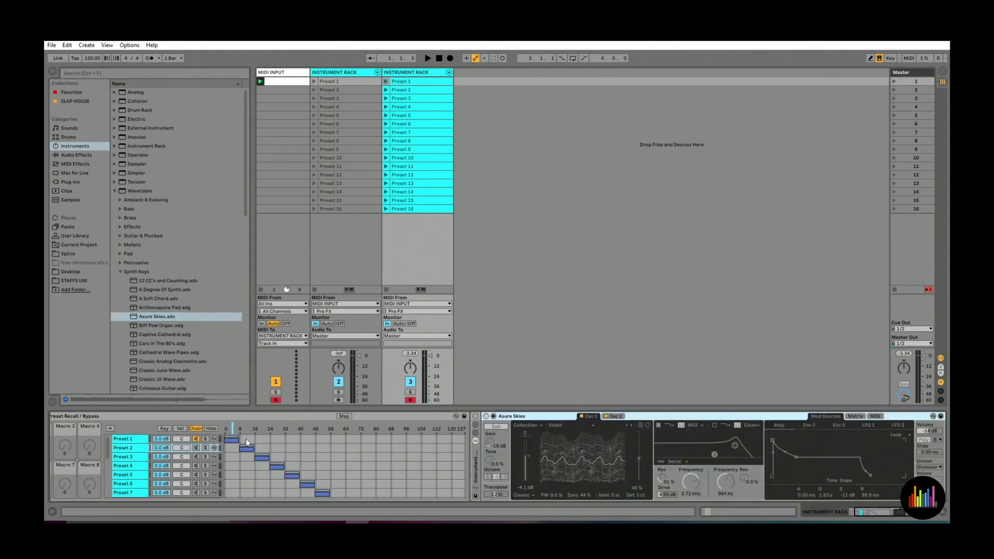
{"action": "left_click", "coordinate": [135, 455]}
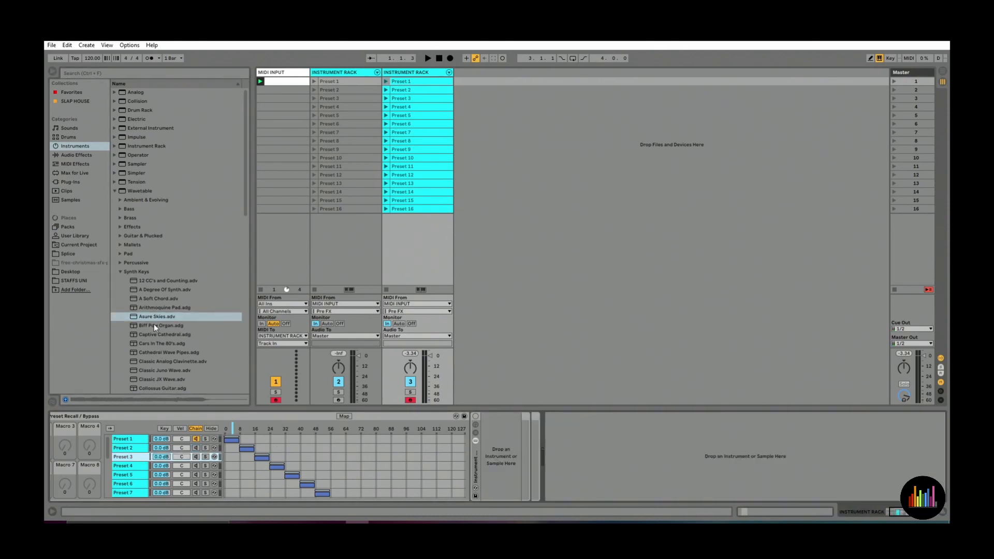
{"action": "left_click_drag", "start_coordinate": [153, 335], "coordinate": [502, 463]}
{"action": "left_click_drag", "start_coordinate": [465, 432], "coordinate": [466, 430]}
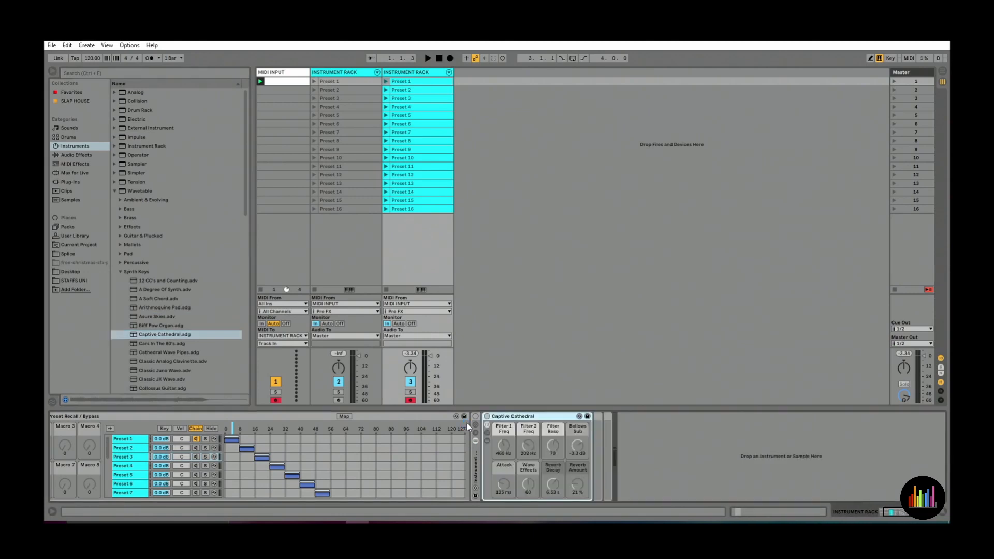
{"action": "left_click", "coordinate": [135, 440]}
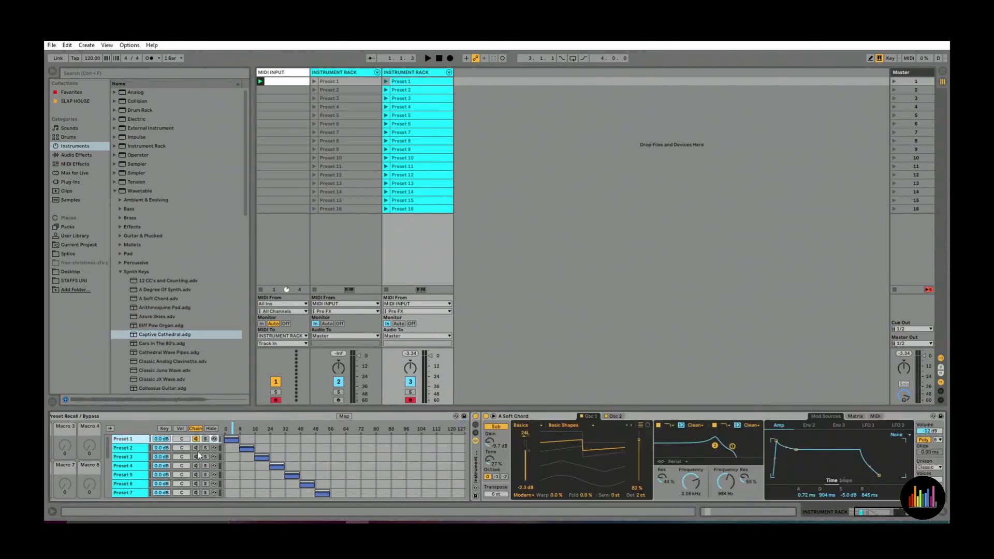
{"action": "left_click", "coordinate": [135, 465]}
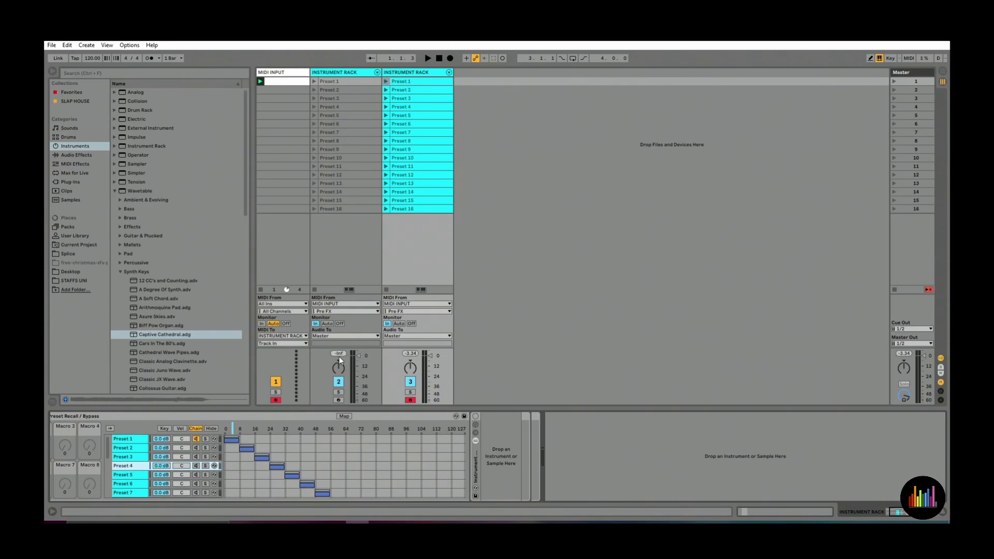
Step: Insert a MIDI track between the two INSTRUMENT RACK tracks and route its MIDI output to the duplicated rack
{"action": "double_click", "coordinate": [475, 78]}
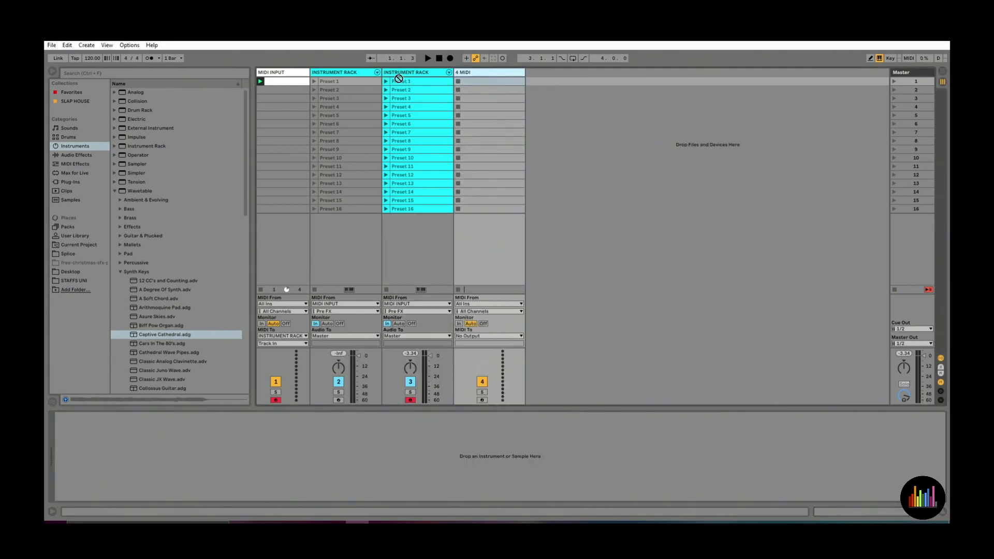
{"action": "left_click_drag", "start_coordinate": [388, 77], "coordinate": [464, 299]}
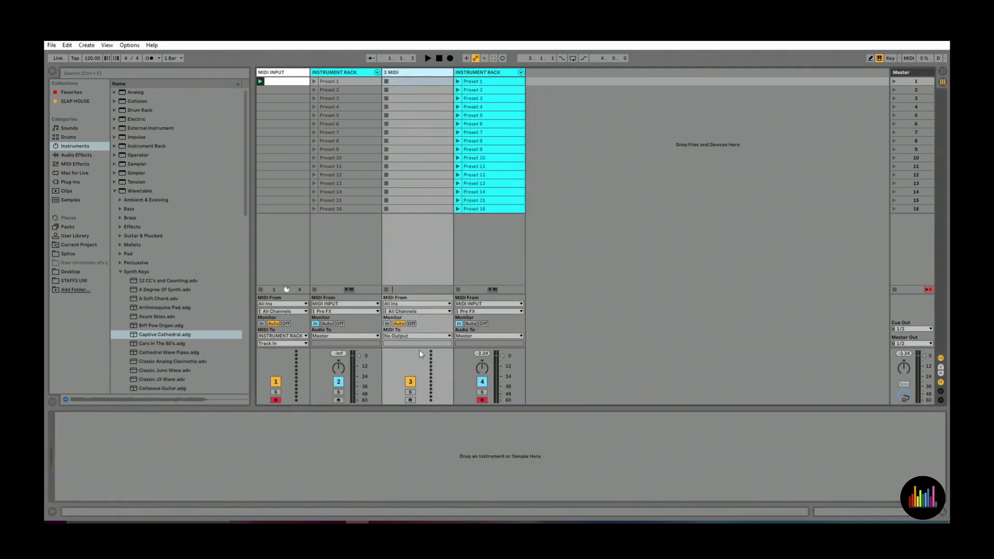
{"action": "left_click", "coordinate": [407, 336]}
{"action": "left_click", "coordinate": [411, 375]}
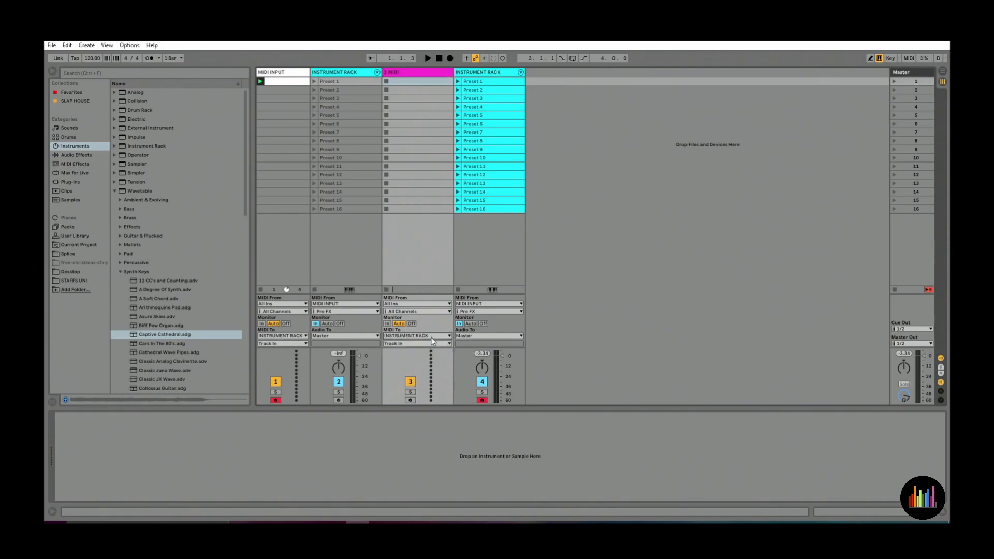
Step: Set the new MIDI track's monitoring to In and its MIDI input to Computer Keyboard
{"action": "left_click", "coordinate": [388, 324]}
{"action": "left_click", "coordinate": [393, 305]}
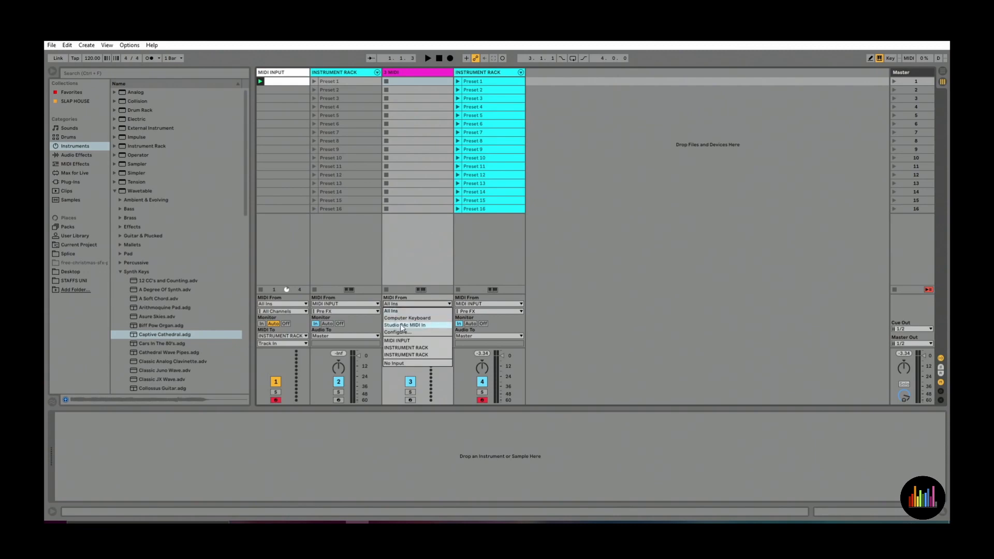
{"action": "left_click", "coordinate": [405, 318]}
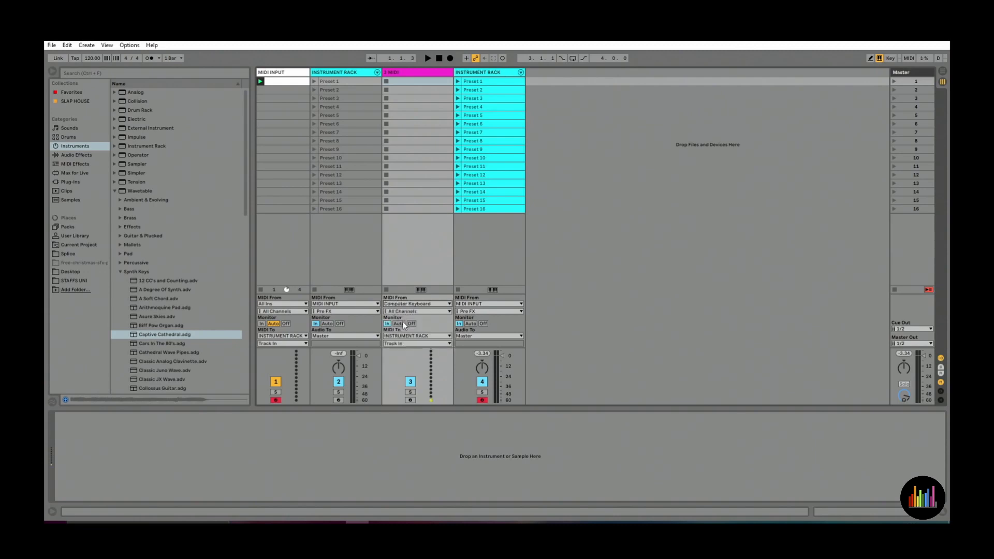
Step: Play test notes from the computer keyboard and deactivate the MIDI INPUT track
{"action": "key", "text": "a"}
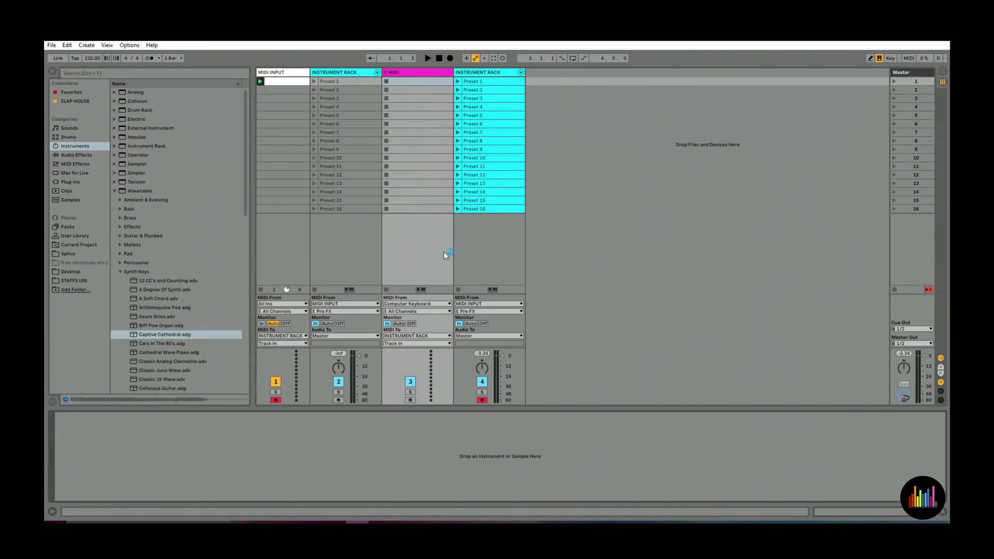
{"action": "key", "text": "a"}
{"action": "left_click", "coordinate": [277, 384]}
{"action": "key", "text": "a"}
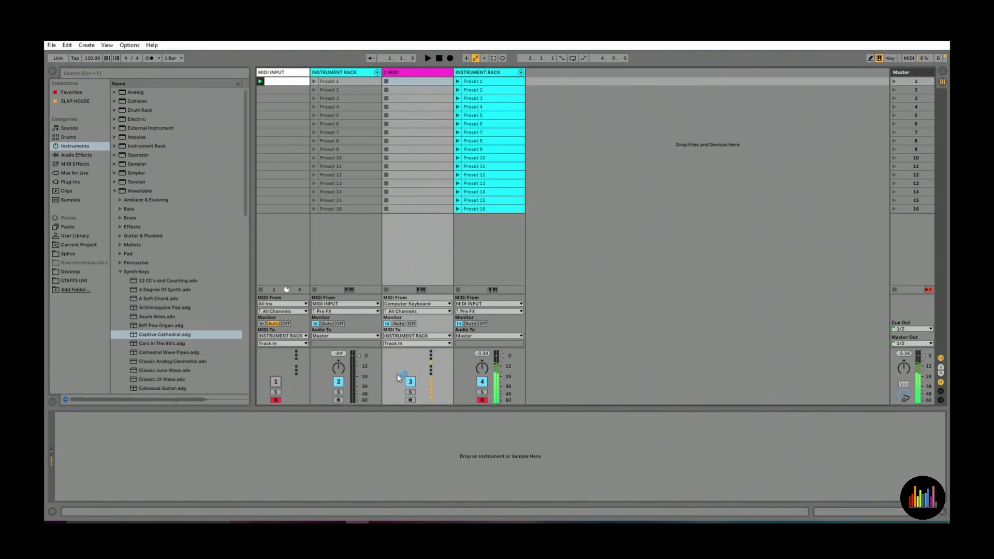
Step: Test keyboard notes with the duplicated INSTRUMENT RACK track deactivated, then reactivate that track
{"action": "left_click", "coordinate": [482, 383]}
{"action": "key", "text": "a"}
{"action": "key", "text": "a"}
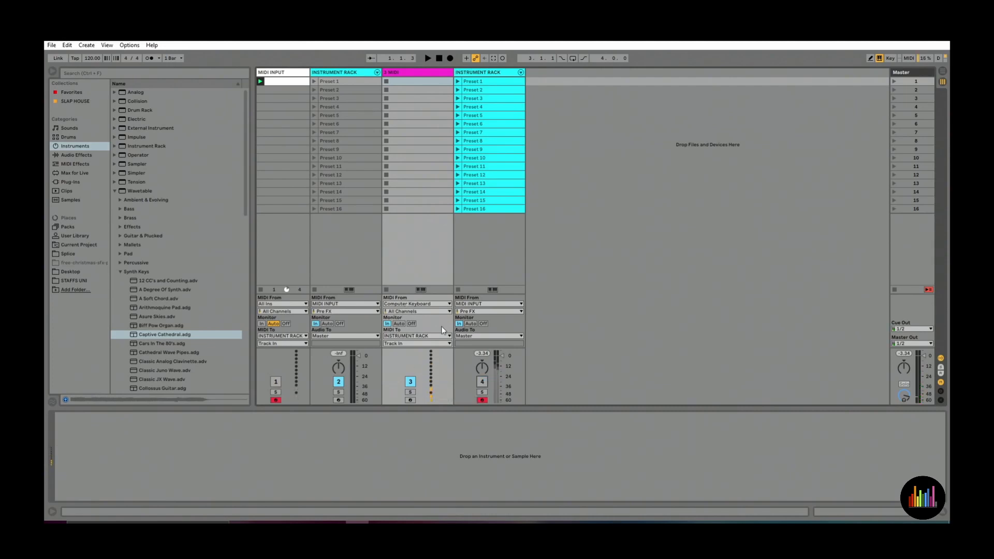
{"action": "key", "text": "a"}
{"action": "left_click", "coordinate": [477, 73]}
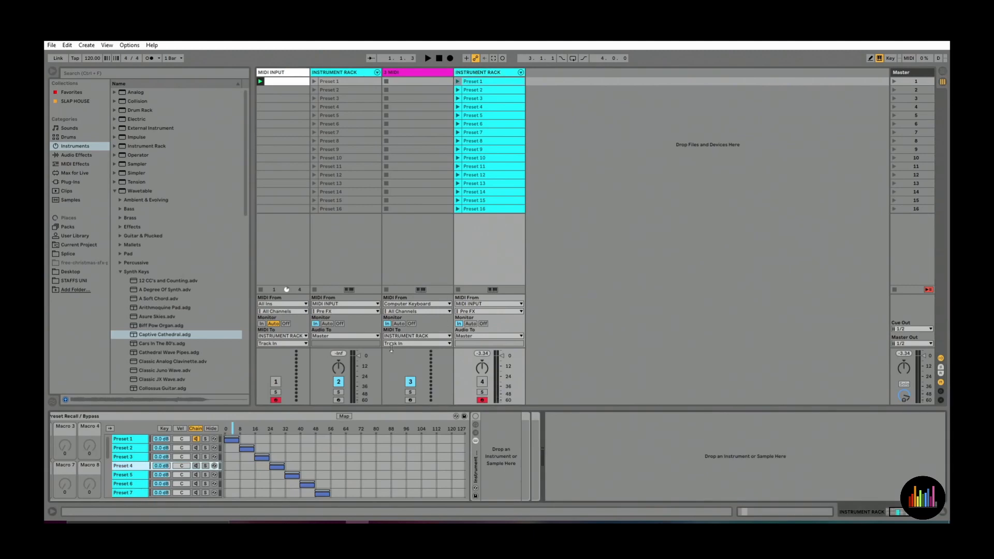
{"action": "left_click", "coordinate": [419, 71]}
{"action": "left_click", "coordinate": [476, 73]}
{"action": "key", "text": "a"}
{"action": "left_click", "coordinate": [482, 382]}
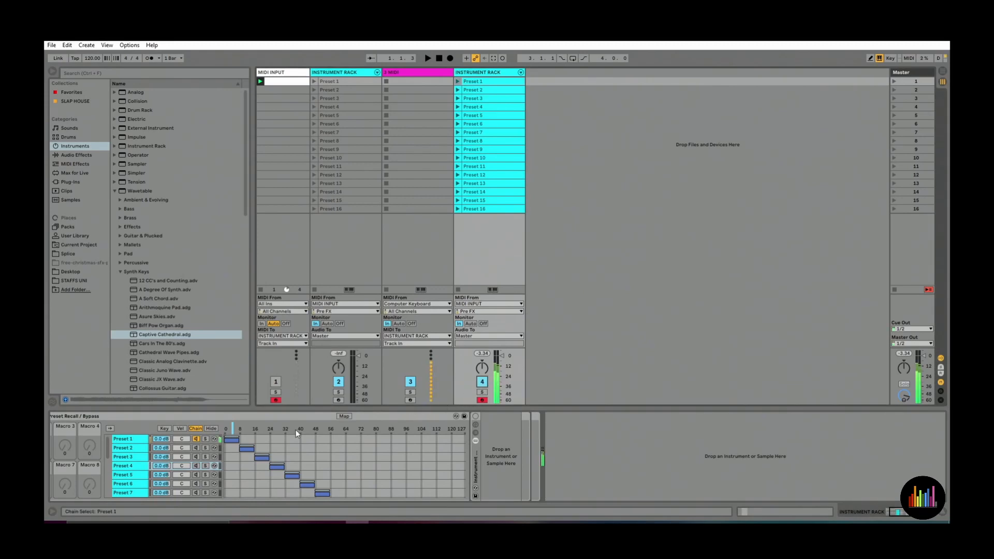
Step: Reset the peak level on the duplicated INSTRUMENT RACK track and review the key mappings of its preset clips
{"action": "left_click", "coordinate": [128, 437]}
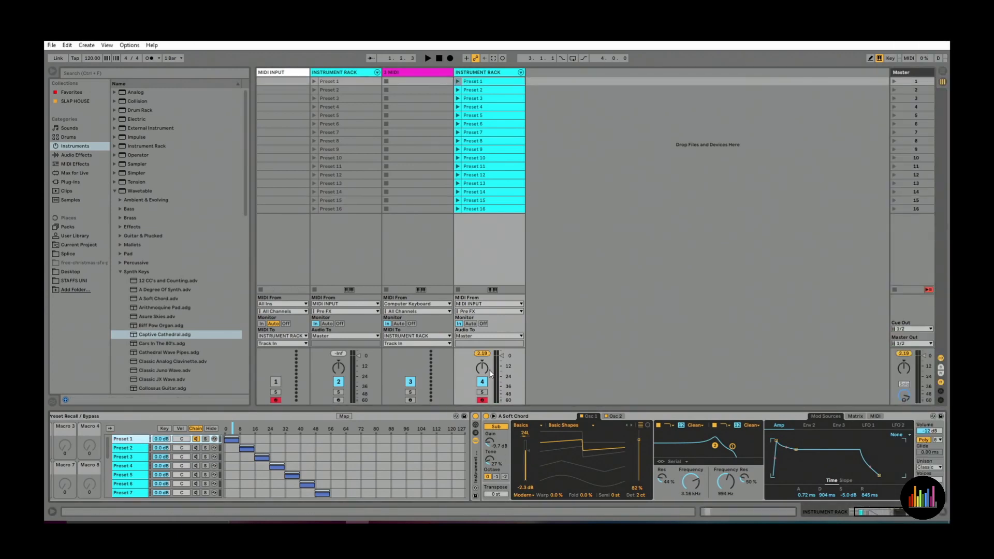
{"action": "left_click", "coordinate": [483, 354]}
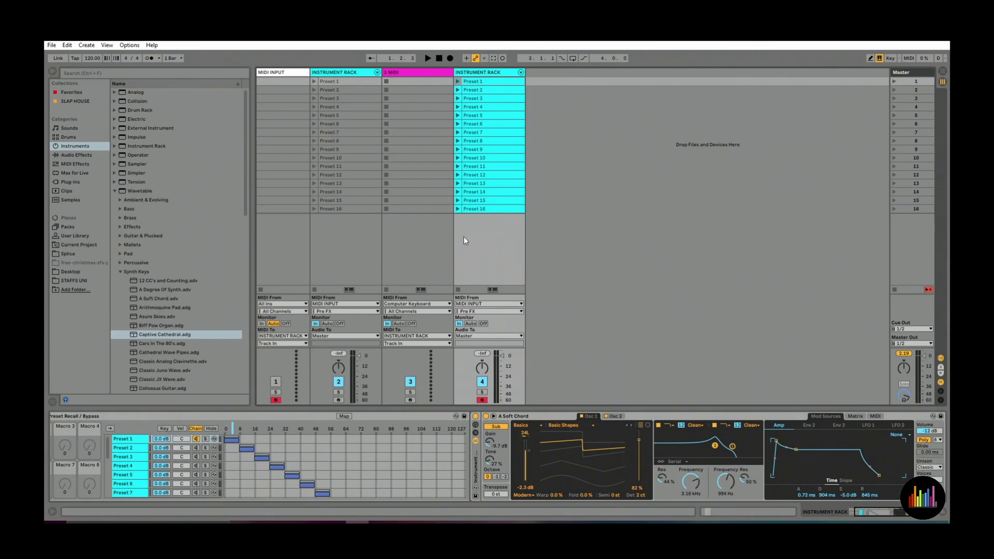
{"action": "key", "text": "ctrl+k"}
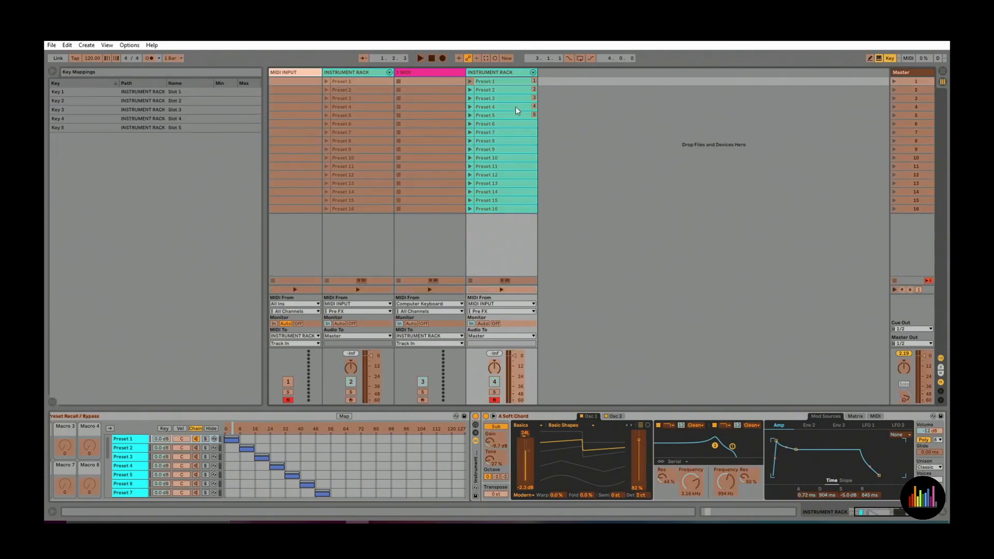
{"action": "key", "text": "ctrl+k"}
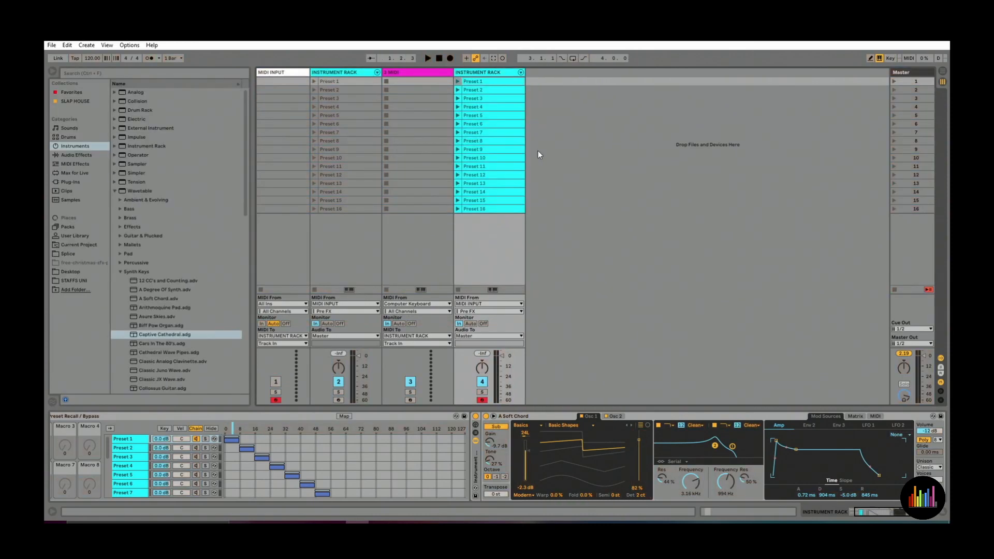
Step: Launch the key-mapped clips Preset 1 to Preset 5 and back to Preset 1, and play a note on that chain
{"action": "key", "text": "1"}
{"action": "key", "text": "2"}
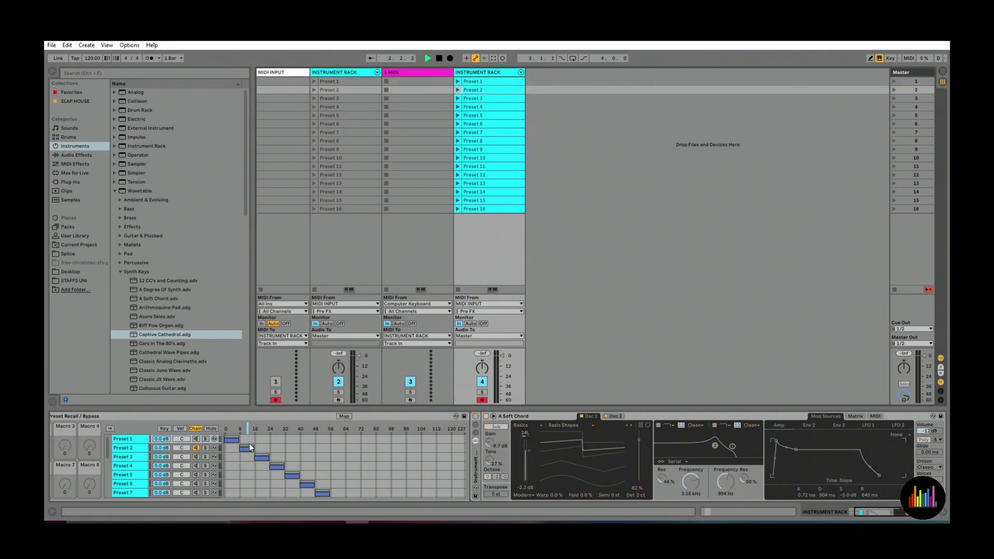
{"action": "key", "text": "3"}
{"action": "key", "text": "4"}
{"action": "key", "text": "5"}
{"action": "key", "text": "4"}
{"action": "key", "text": "3"}
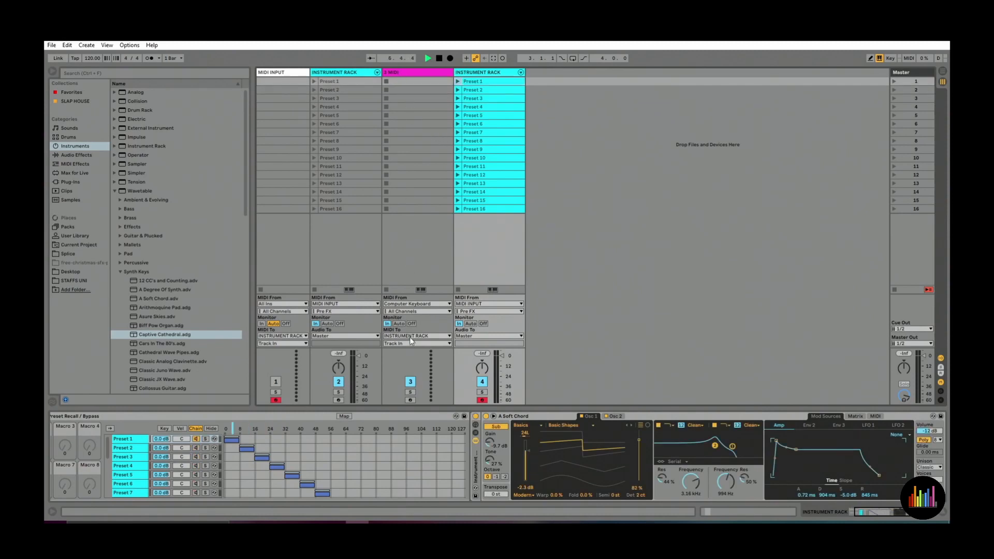
{"action": "key", "text": "a"}
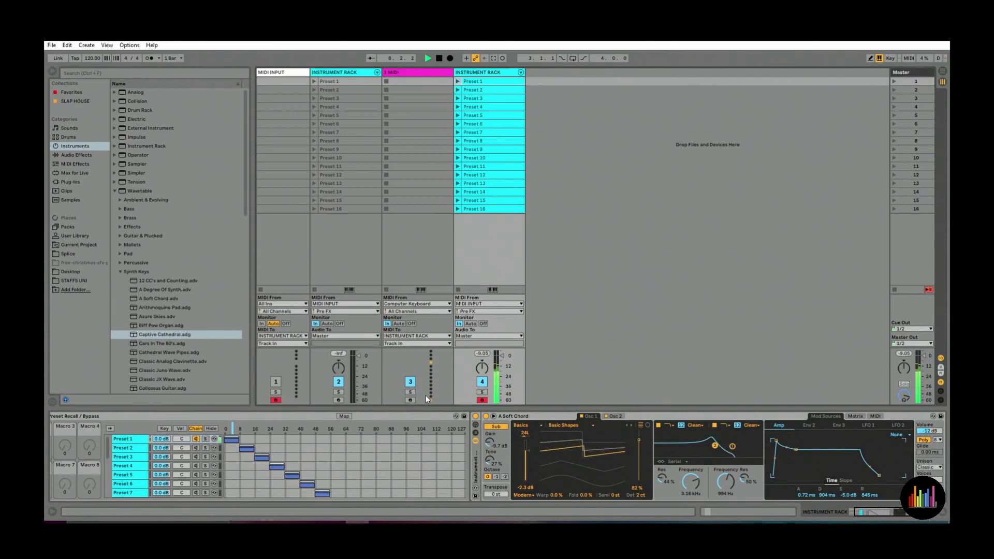
Step: Play test notes on Preset 1, launch Preset 2 and Preset 3, and play notes on those chains too
{"action": "key", "text": "a"}
{"action": "key", "text": "a"}
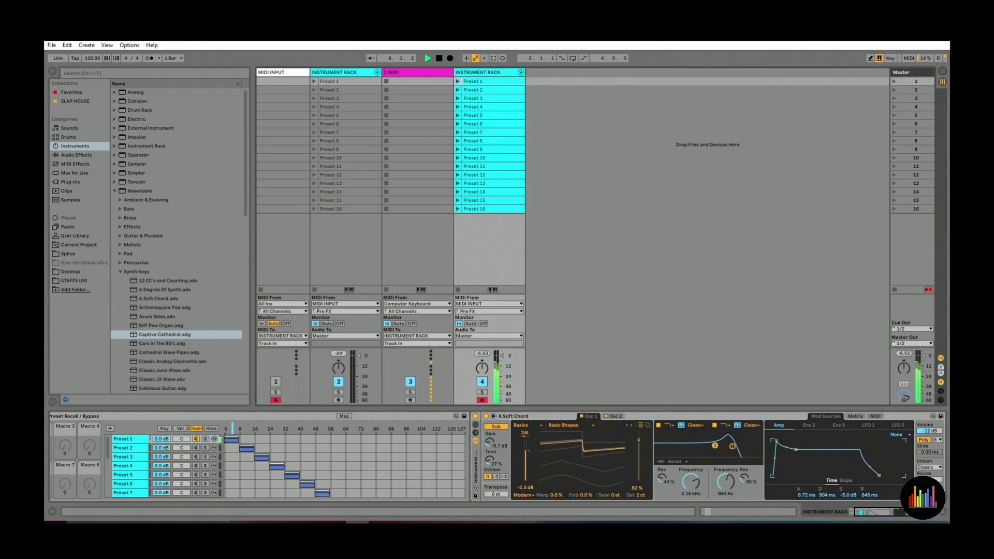
{"action": "key", "text": "a"}
{"action": "key", "text": "2"}
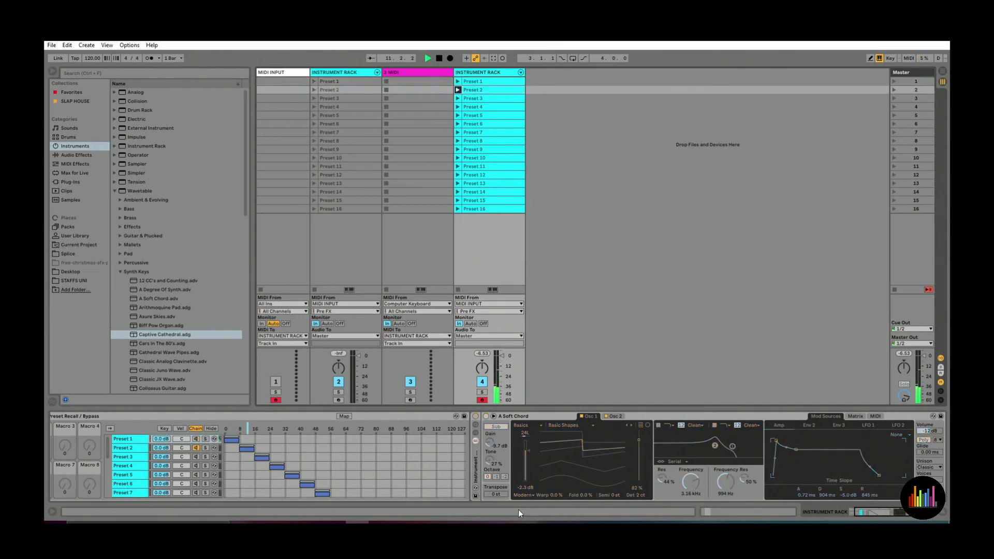
{"action": "key", "text": "a"}
{"action": "left_click", "coordinate": [138, 450]}
{"action": "key", "text": "a"}
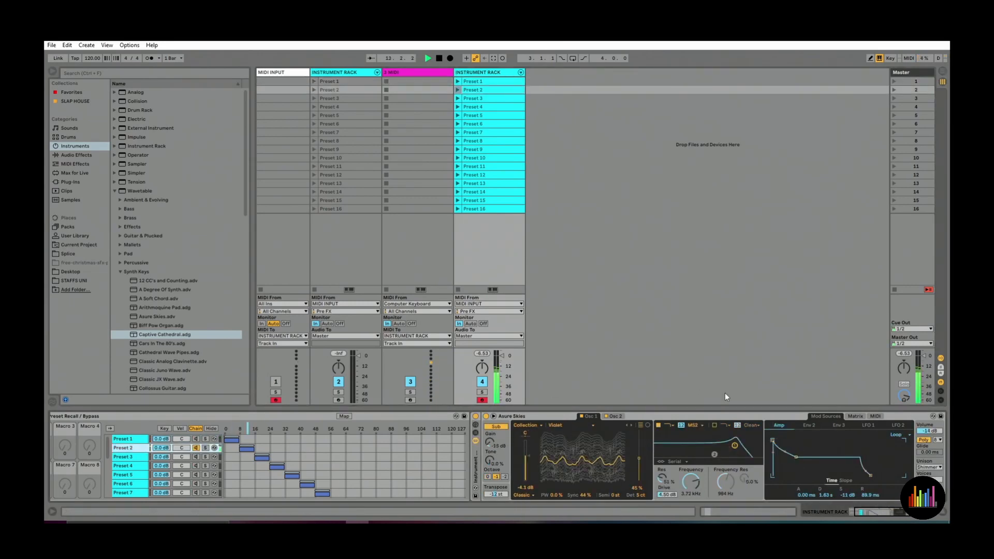
{"action": "left_click", "coordinate": [132, 461]}
{"action": "key", "text": "a"}
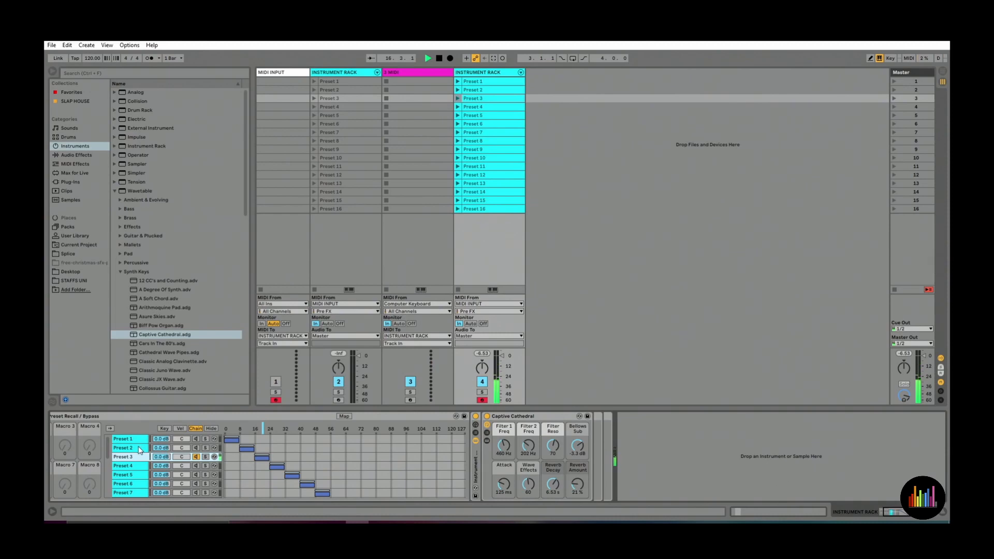
Step: Review the instruments held in the rack's Preset 1 to Preset 4 chains
{"action": "left_click", "coordinate": [139, 448]}
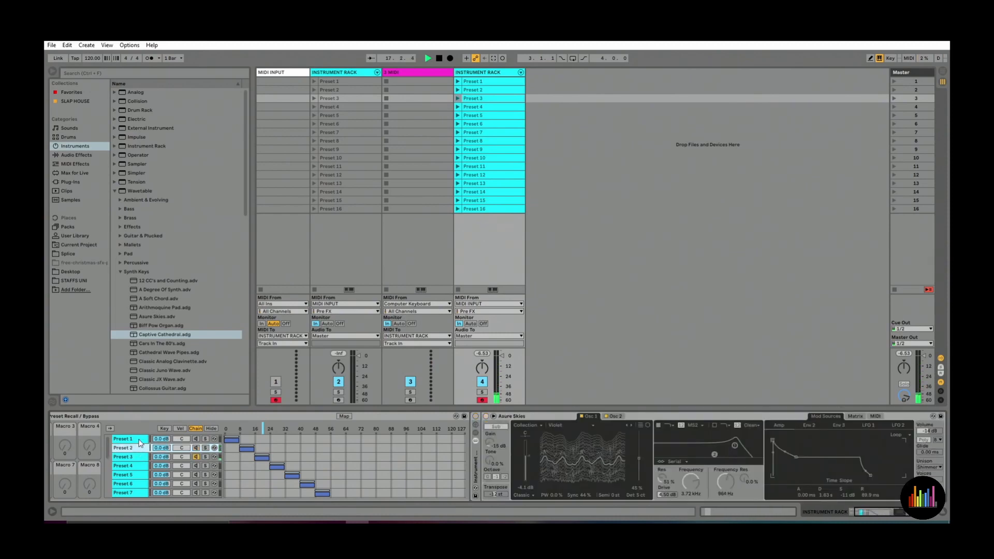
{"action": "left_click", "coordinate": [140, 440]}
{"action": "left_click", "coordinate": [139, 447]}
{"action": "left_click", "coordinate": [139, 465]}
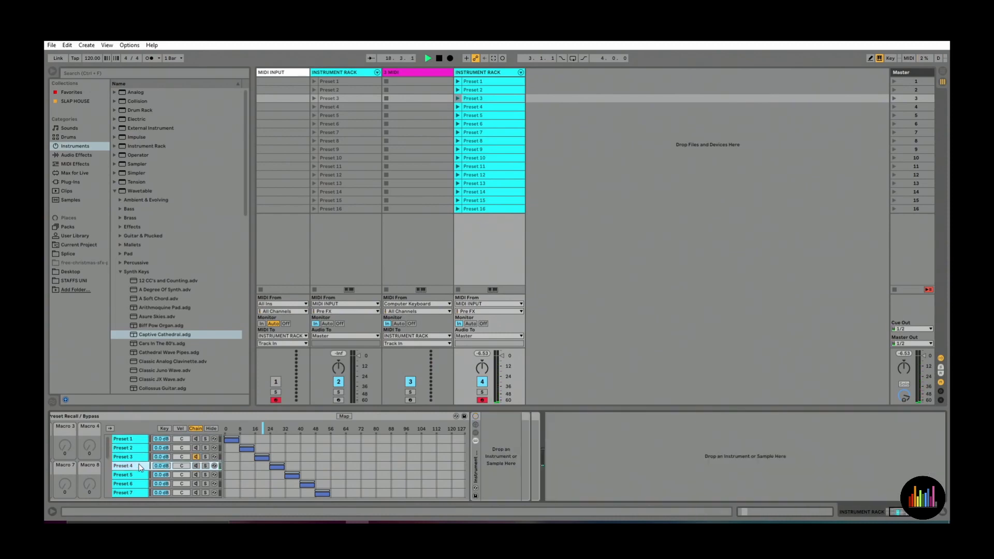
{"action": "left_click", "coordinate": [141, 449]}
{"action": "left_click", "coordinate": [143, 457]}
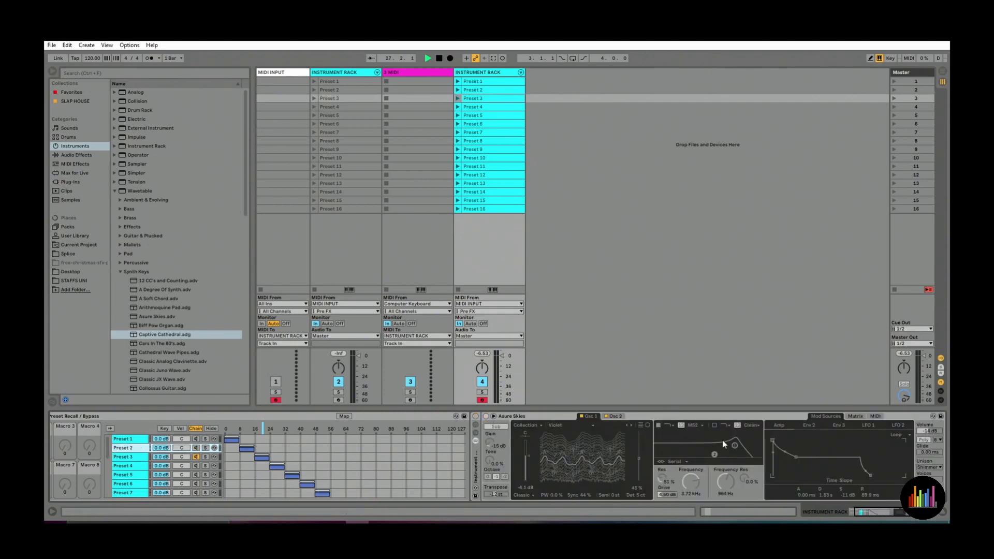
{"action": "left_click", "coordinate": [141, 458]}
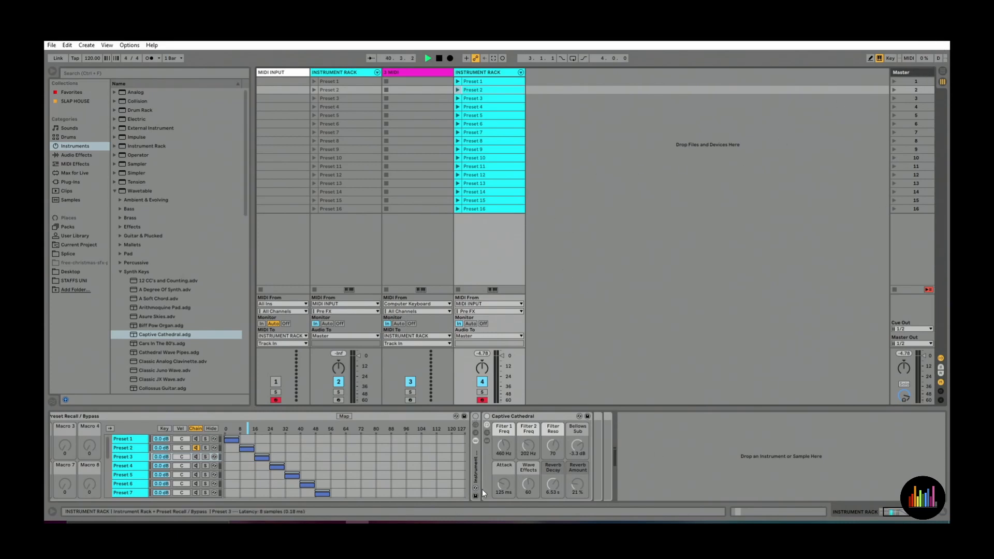
Step: Add the Echo audio effect after the A Soft Chord instrument in the Preset 1 chain
{"action": "left_click", "coordinate": [136, 438]}
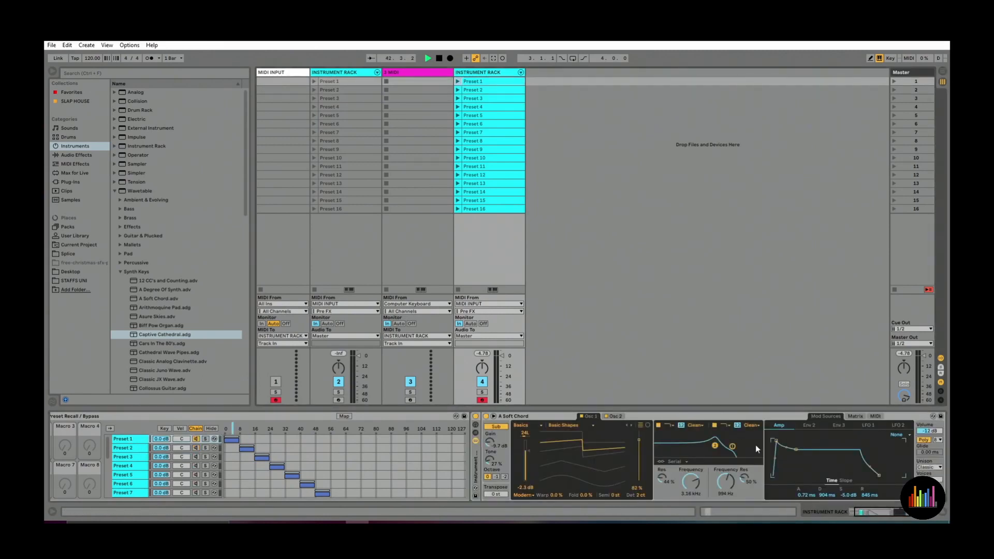
{"action": "left_click", "coordinate": [890, 512]}
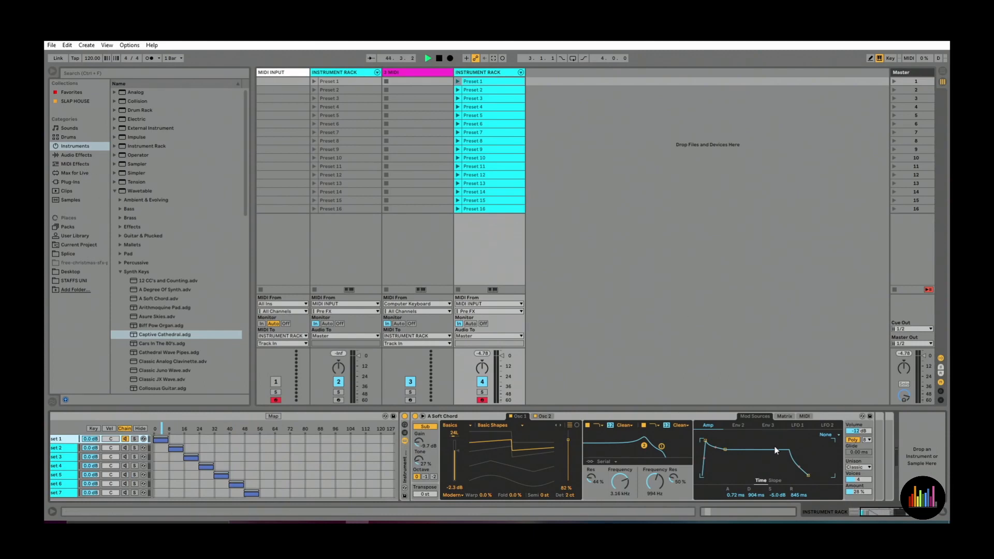
{"action": "left_click", "coordinate": [74, 155]}
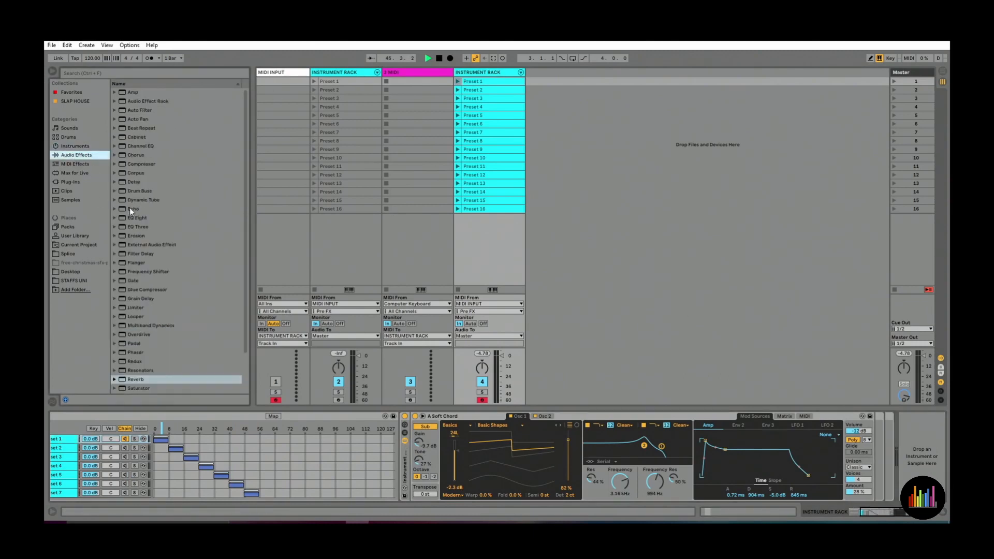
{"action": "left_click", "coordinate": [133, 209]}
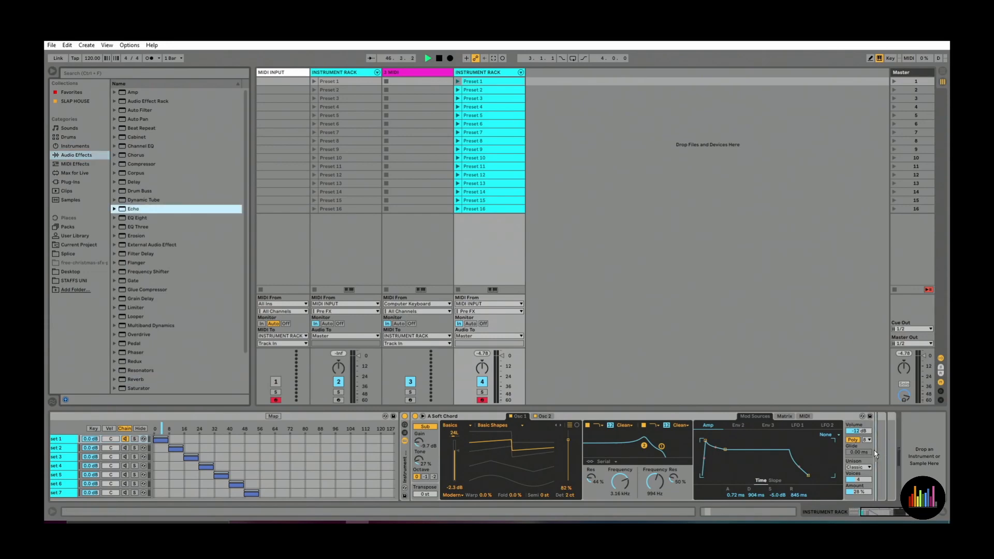
{"action": "key", "text": "Return"}
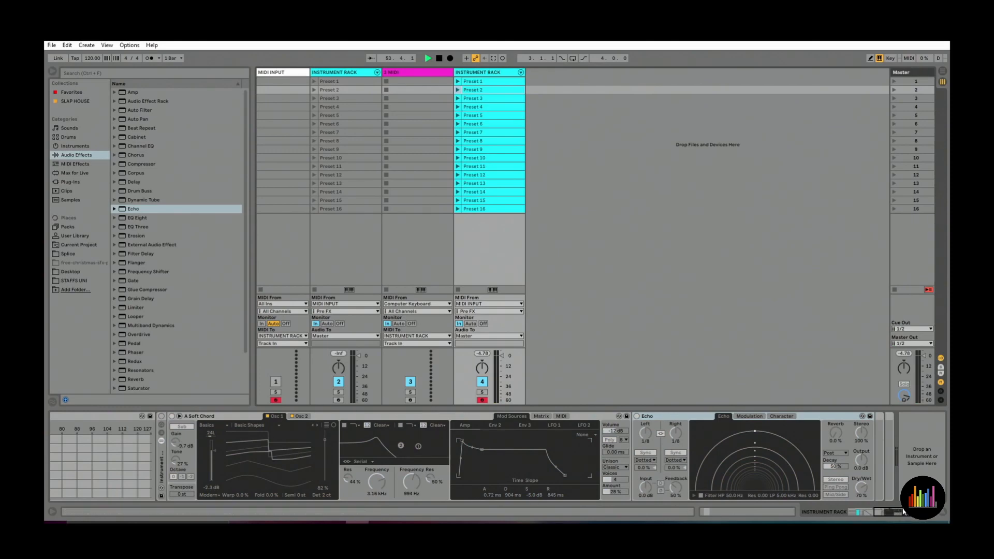
Step: Test the Preset 1 sound with Echo bypassed and re-enabled, switching between Preset 2 and Preset 1
{"action": "left_click", "coordinate": [866, 512]}
{"action": "key", "text": "q"}
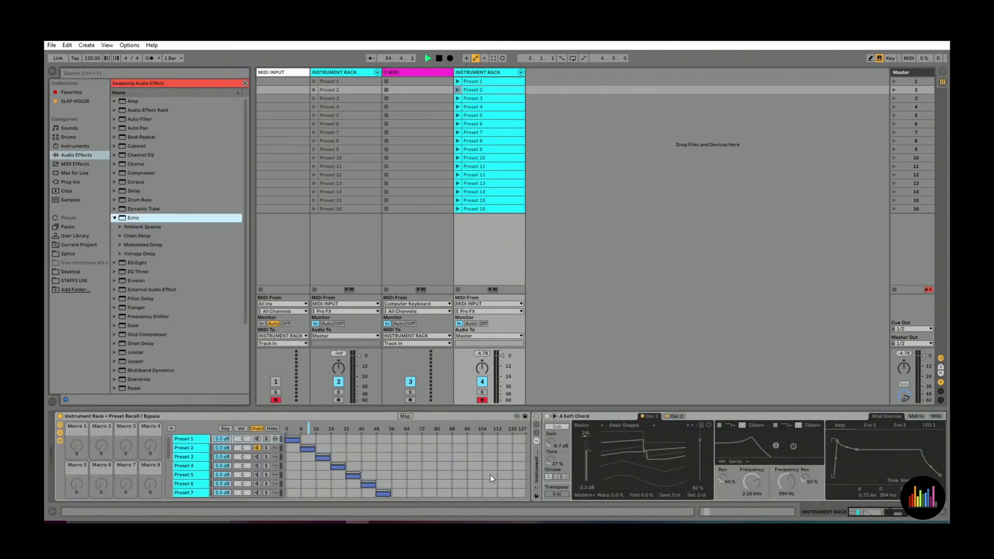
{"action": "key", "text": "1"}
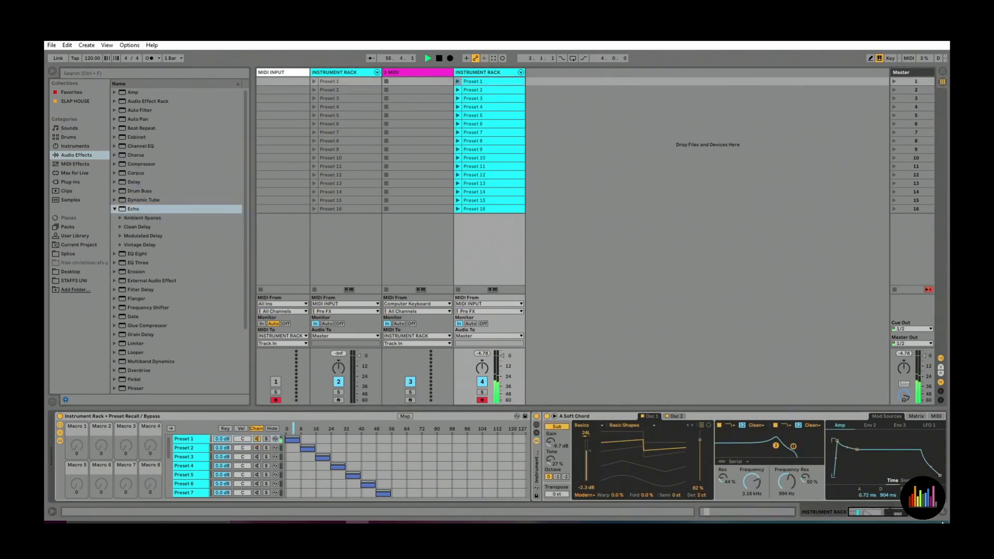
{"action": "left_click", "coordinate": [902, 513]}
{"action": "left_click", "coordinate": [636, 416]}
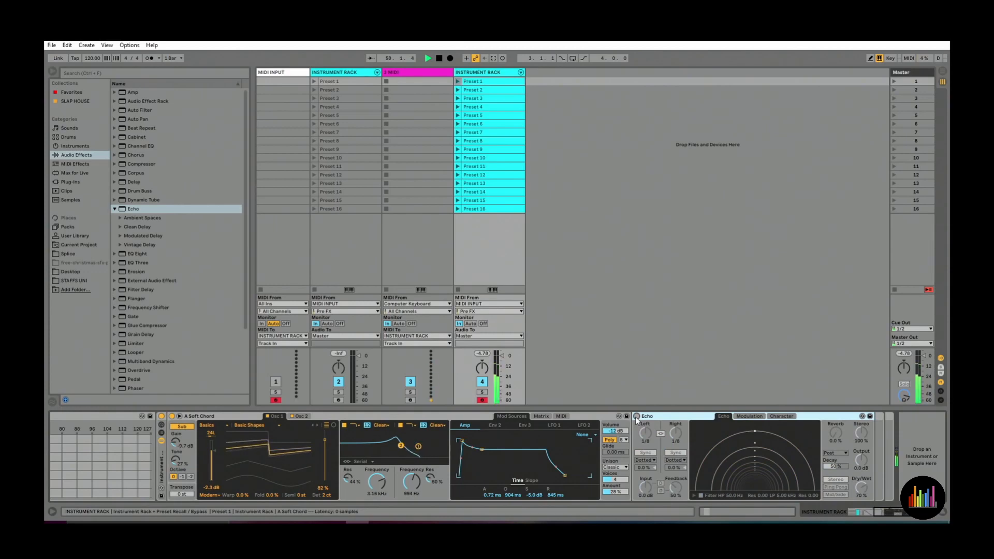
{"action": "left_click", "coordinate": [636, 417]}
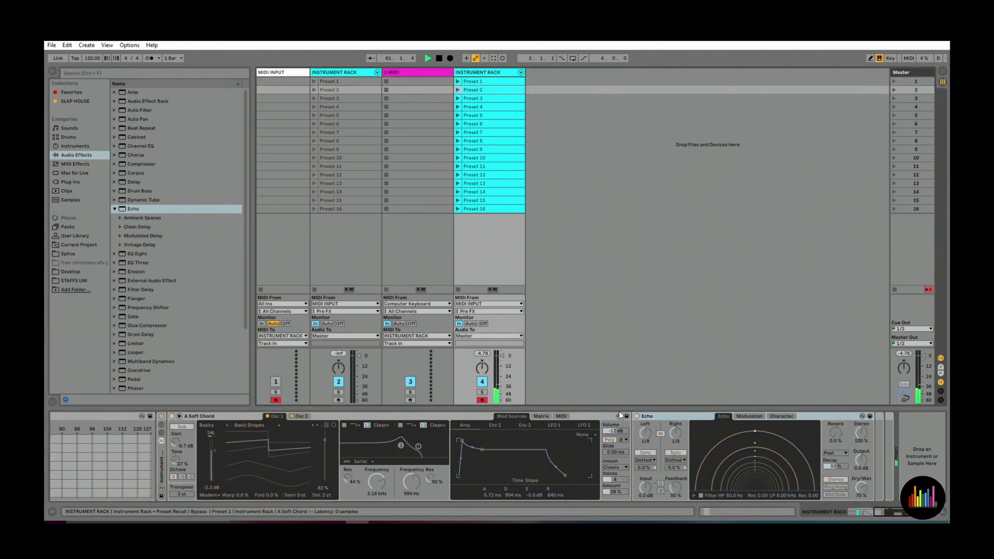
{"action": "right_click", "coordinate": [430, 424]}
{"action": "left_click", "coordinate": [619, 403]}
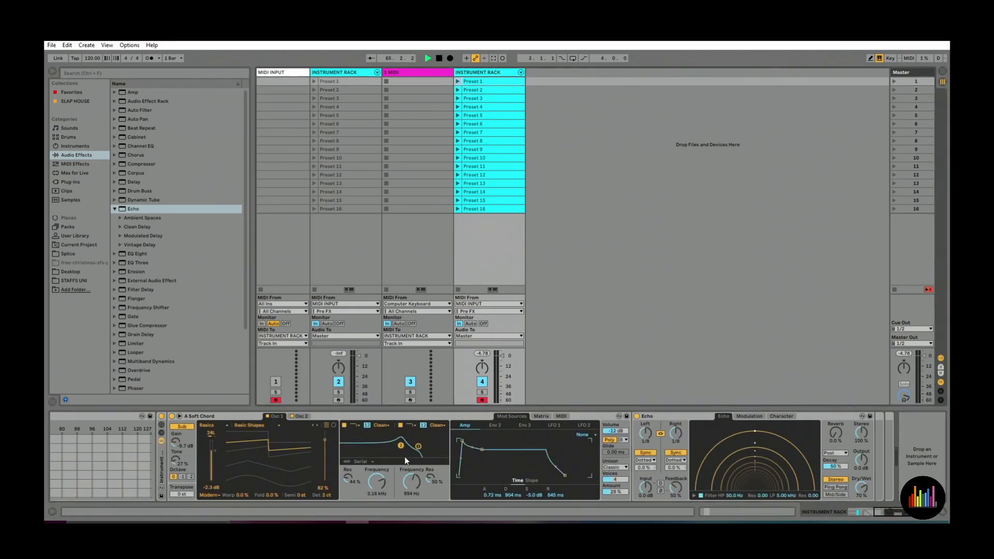
Step: Show the chain list of the nested Instrument Rack in Preset 1 and create a second, empty chain
{"action": "left_click", "coordinate": [161, 432]}
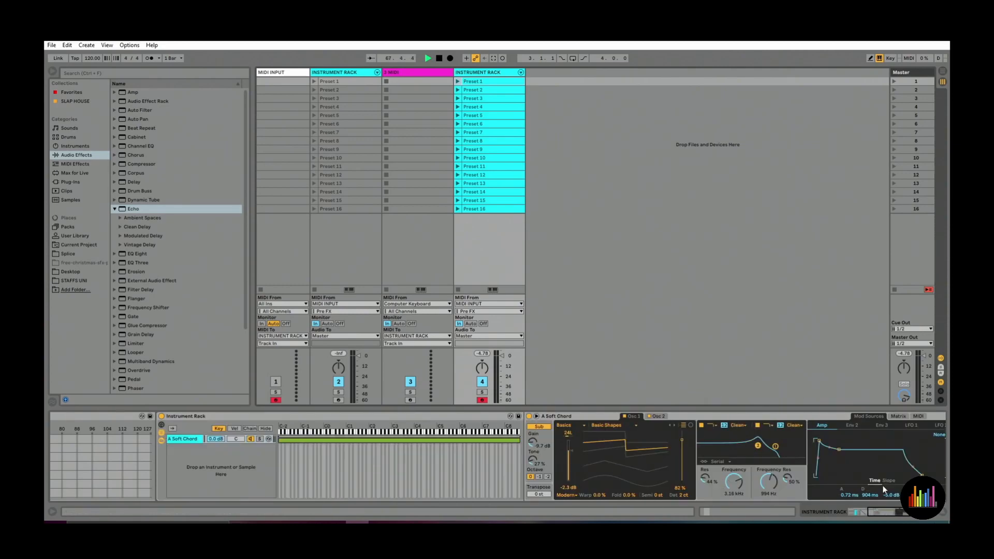
{"action": "right_click", "coordinate": [190, 453]}
{"action": "left_click", "coordinate": [212, 490]}
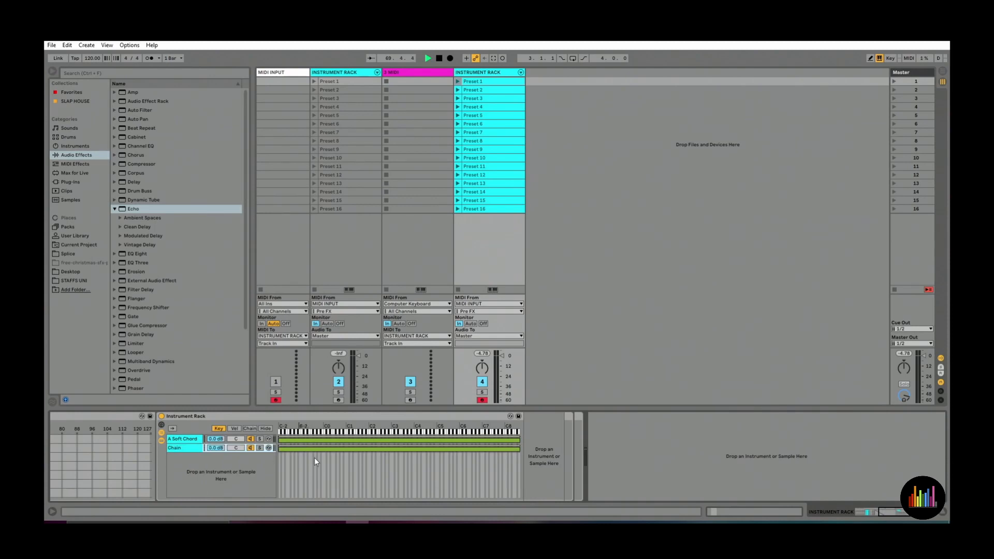
Step: Limit the A Soft Chord key zone to the octave from C3 and the empty chain's zone to the octave from C4
{"action": "left_click_drag", "start_coordinate": [279, 439], "coordinate": [392, 440]}
{"action": "left_click_drag", "start_coordinate": [518, 441], "coordinate": [414, 442]}
{"action": "left_click_drag", "start_coordinate": [280, 449], "coordinate": [414, 449]}
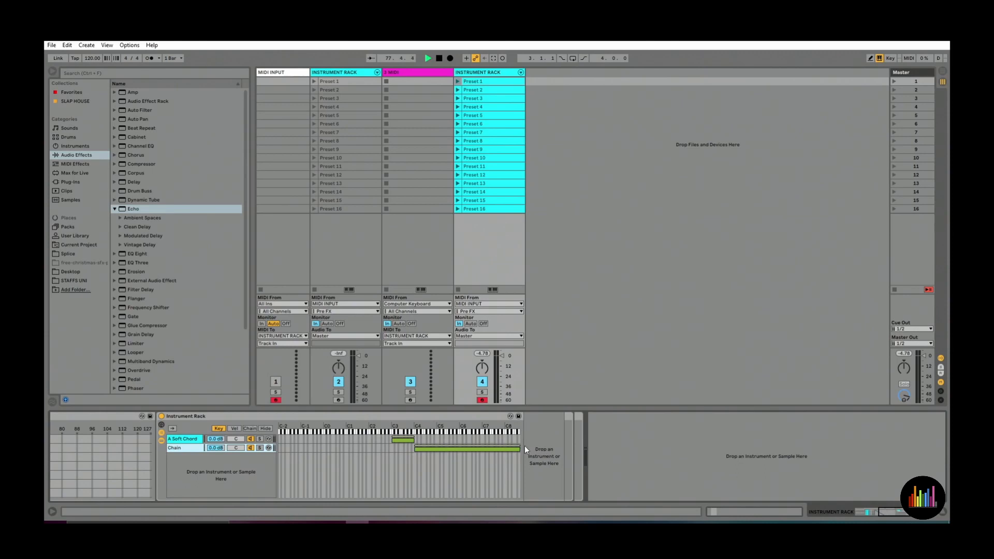
{"action": "left_click_drag", "start_coordinate": [520, 448], "coordinate": [437, 449]}
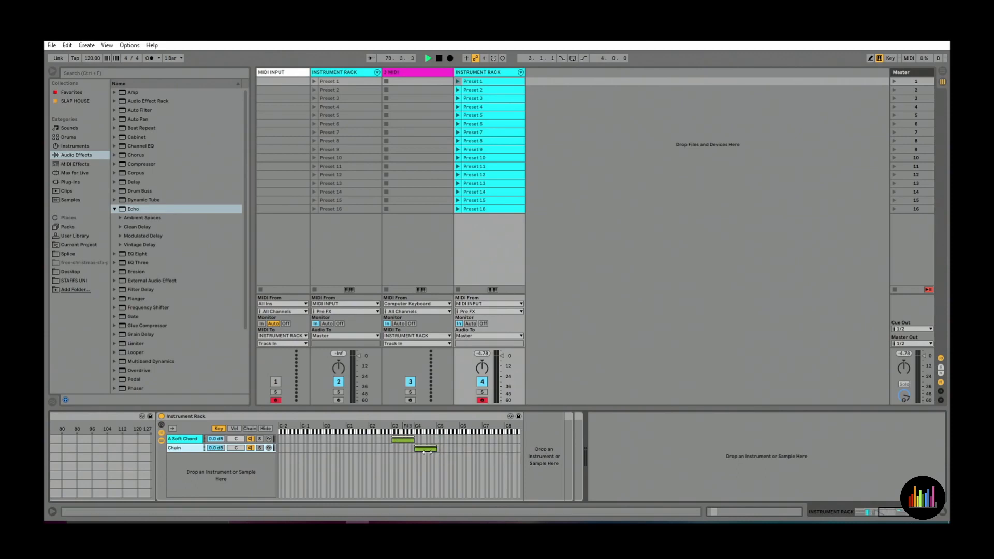
Step: Load Biff Pow Organ.adg into the empty chain and play notes in both octaves to test the key split
{"action": "left_click", "coordinate": [68, 147]}
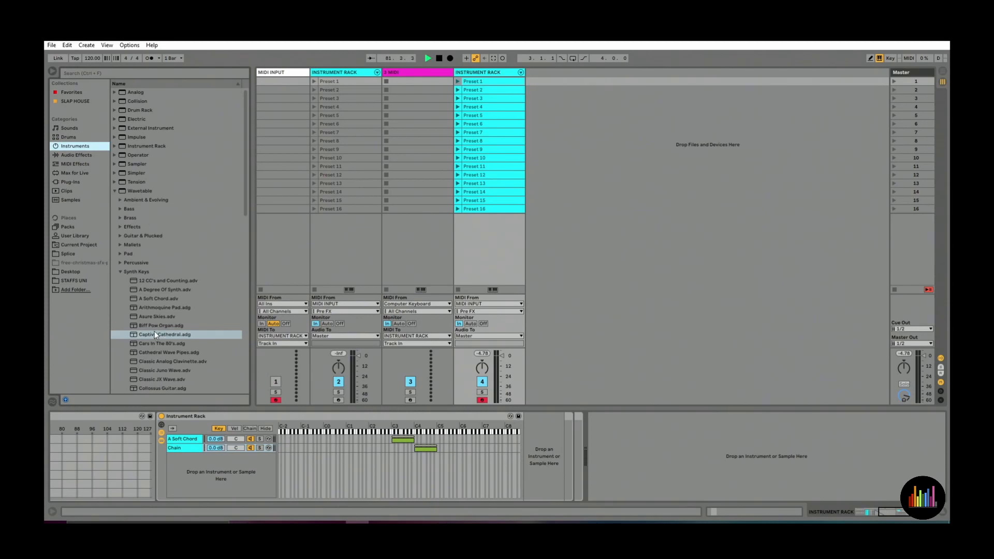
{"action": "left_click_drag", "start_coordinate": [155, 327], "coordinate": [202, 448]}
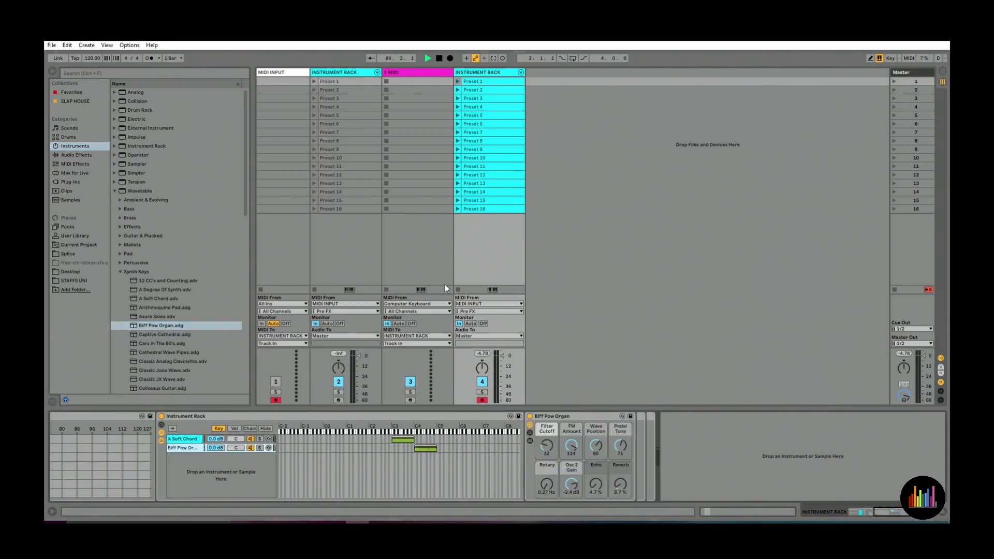
{"action": "key", "text": "a"}
{"action": "key", "text": "a"}
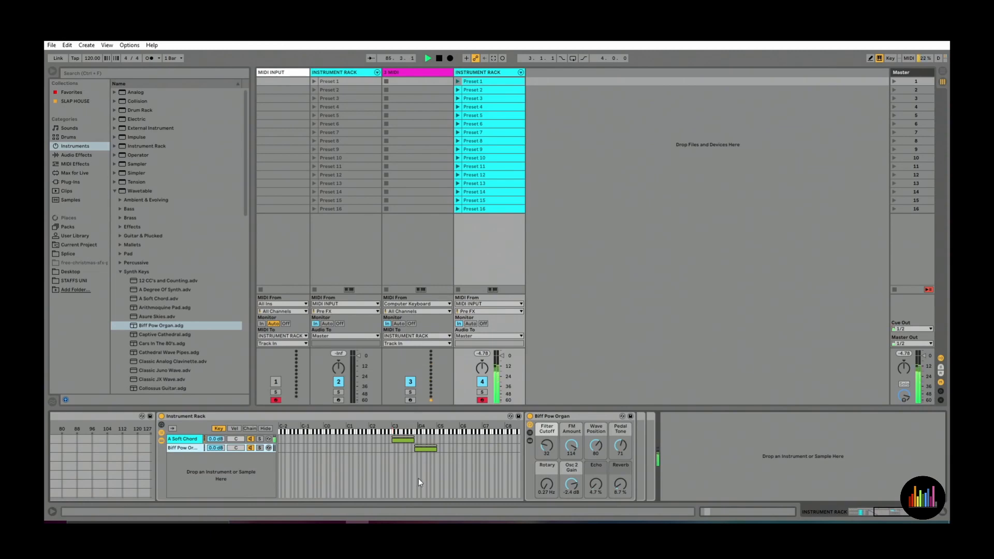
{"action": "key", "text": "x"}
{"action": "key", "text": "a"}
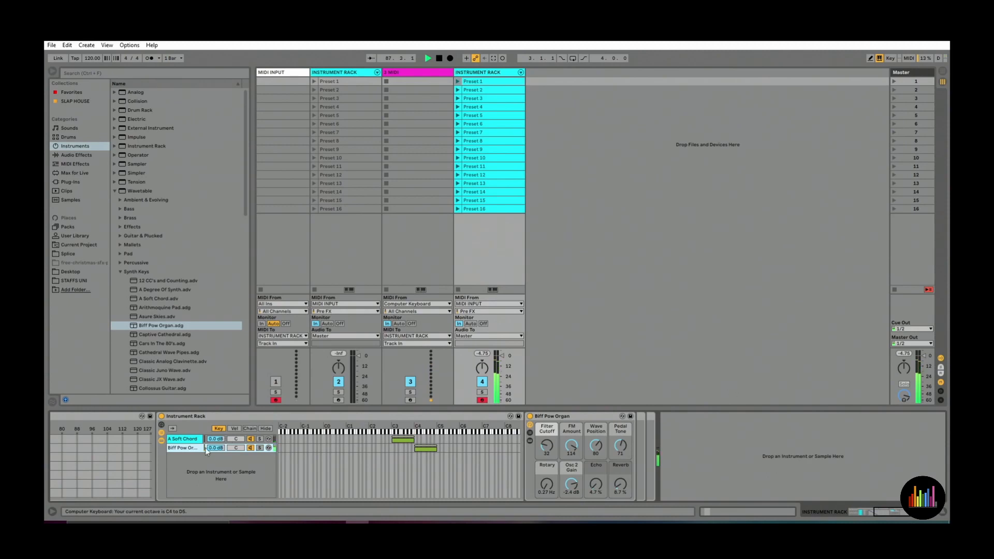
{"action": "key", "text": "a"}
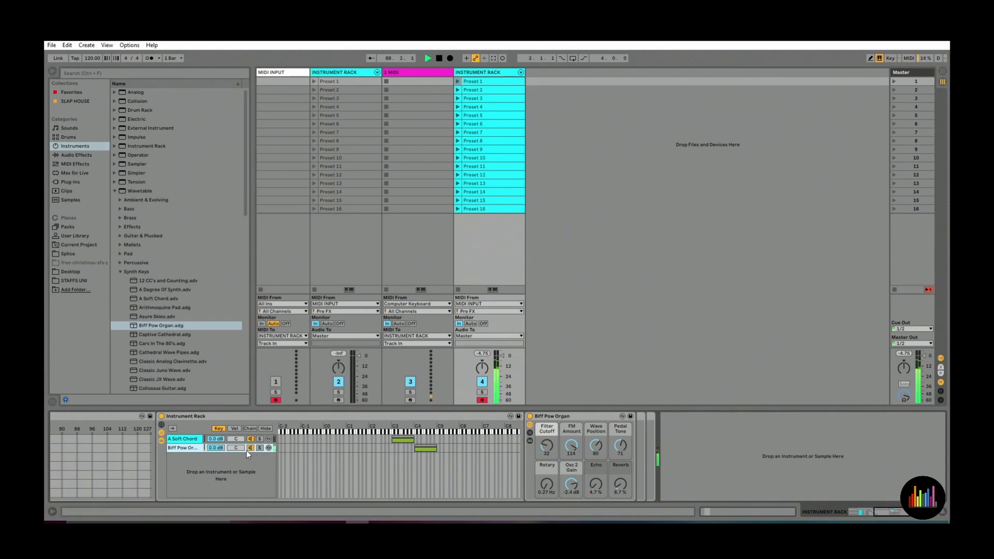
{"action": "key", "text": "z"}
{"action": "key", "text": "a"}
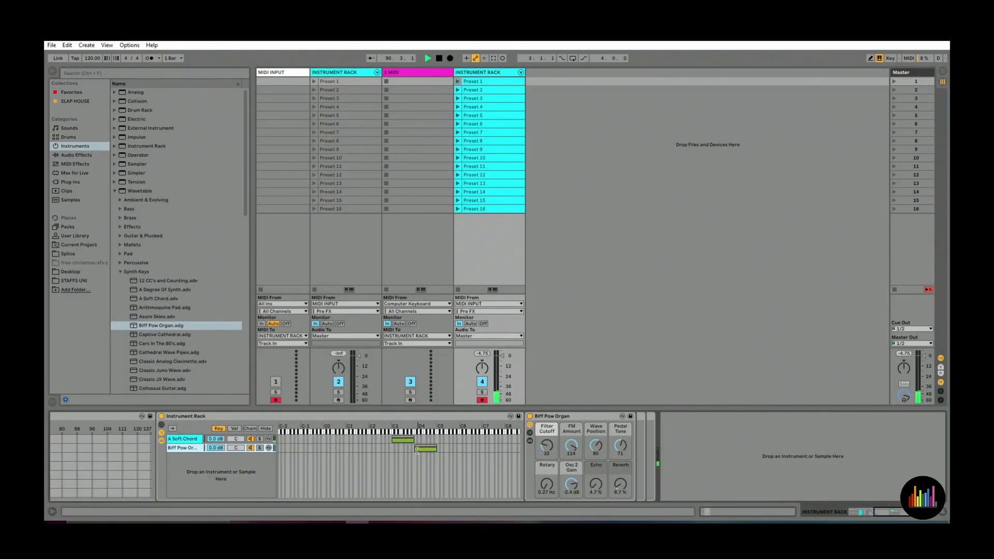
Step: Extend the A Soft Chord key zone up to B4 and play a note in the overlapping octave
{"action": "left_click_drag", "start_coordinate": [414, 440], "coordinate": [437, 439]}
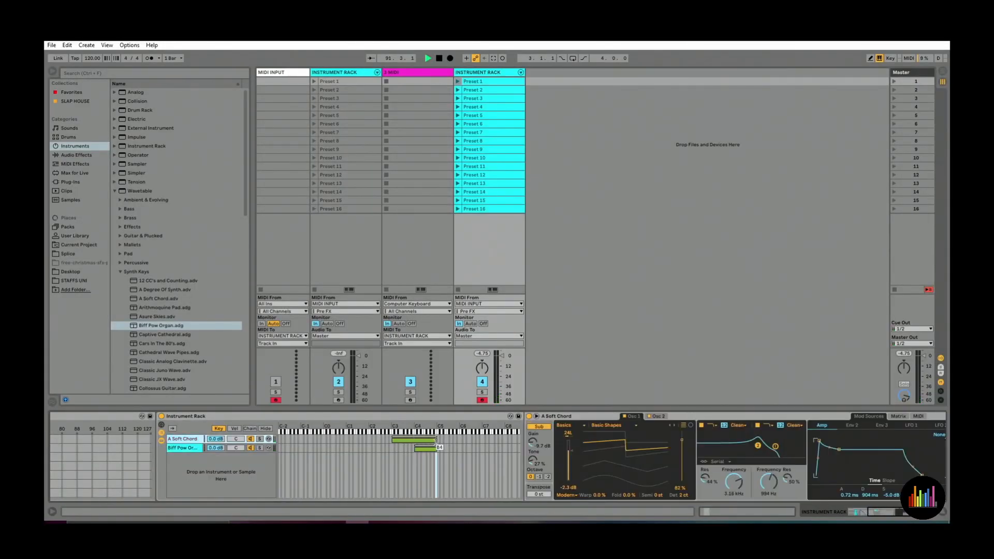
{"action": "key", "text": "x"}
{"action": "key", "text": "a"}
Step: Review the devices along the Preset 1 chain and collapse the nested Instrument Rack
{"action": "left_click_drag", "start_coordinate": [894, 511], "coordinate": [873, 510]}
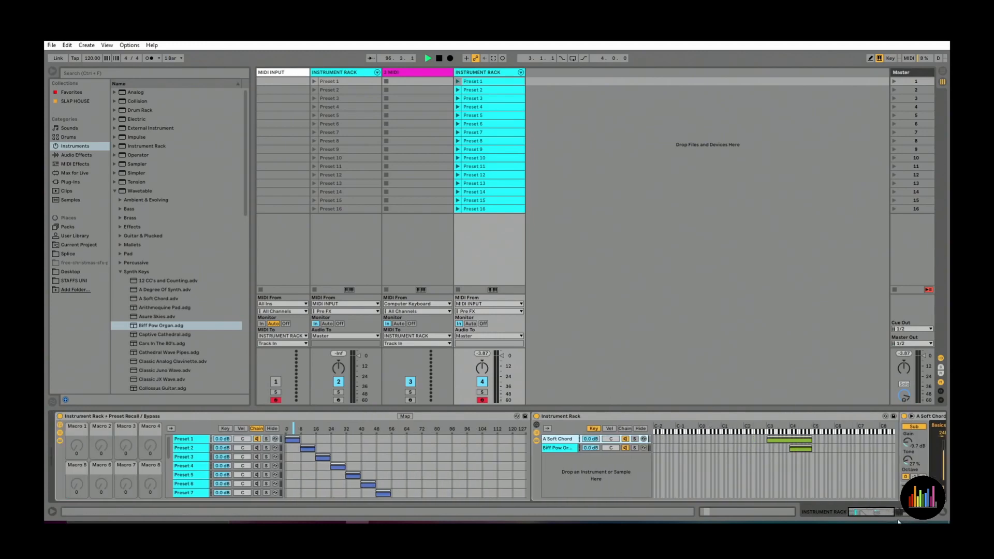
{"action": "scroll", "coordinate": [509, 460], "scroll_direction": "right", "scroll_amount": 10}
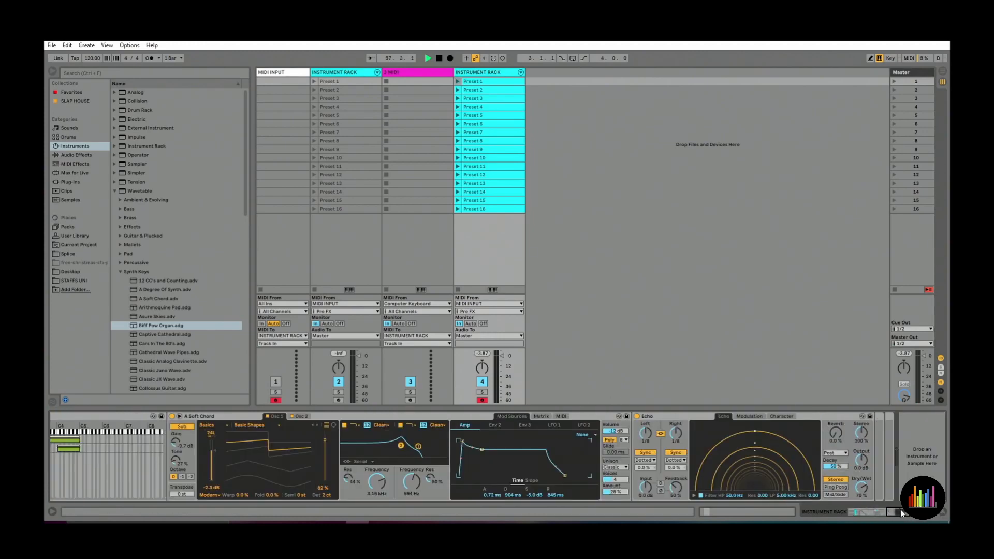
{"action": "left_click_drag", "start_coordinate": [900, 510], "coordinate": [859, 514]}
{"action": "double_click", "coordinate": [562, 416]}
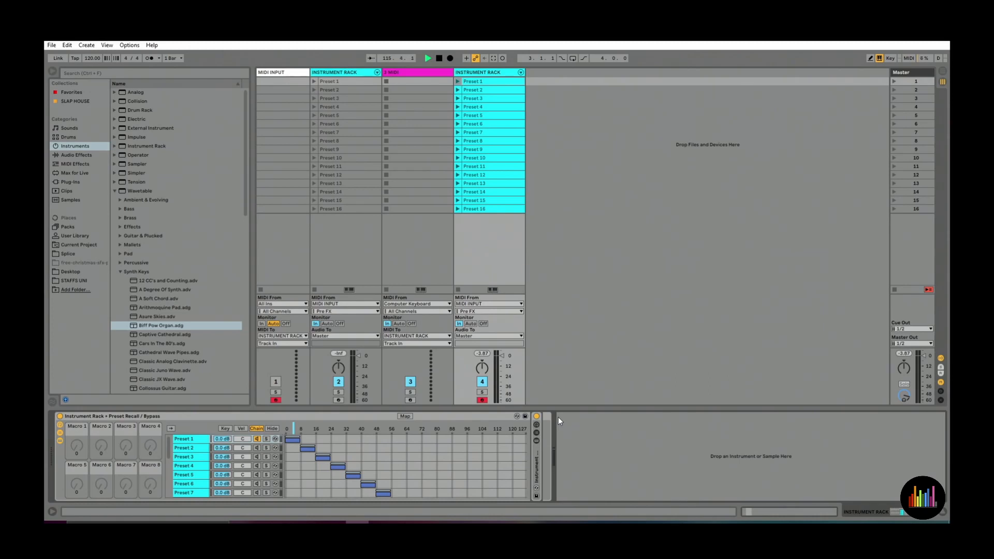
Step: Delete the 3 MIDI track and the duplicated INSTRUMENT RACK track
{"action": "left_click", "coordinate": [412, 72]}
{"action": "key", "text": "Delete"}
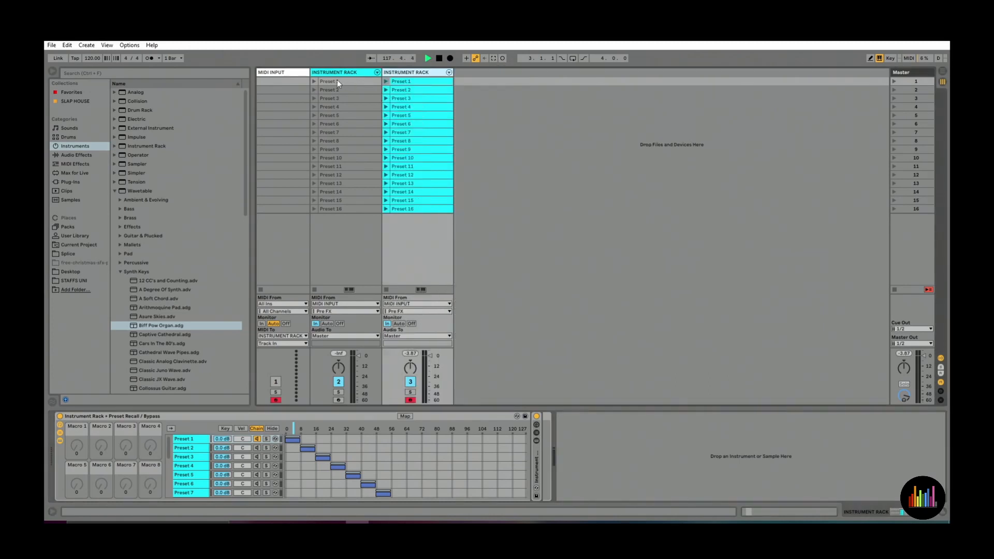
{"action": "key", "text": "Delete"}
Step: Open the drum-pattern clip in the first slot of the MIDI INPUT track to show its notes
{"action": "double_click", "coordinate": [285, 81]}
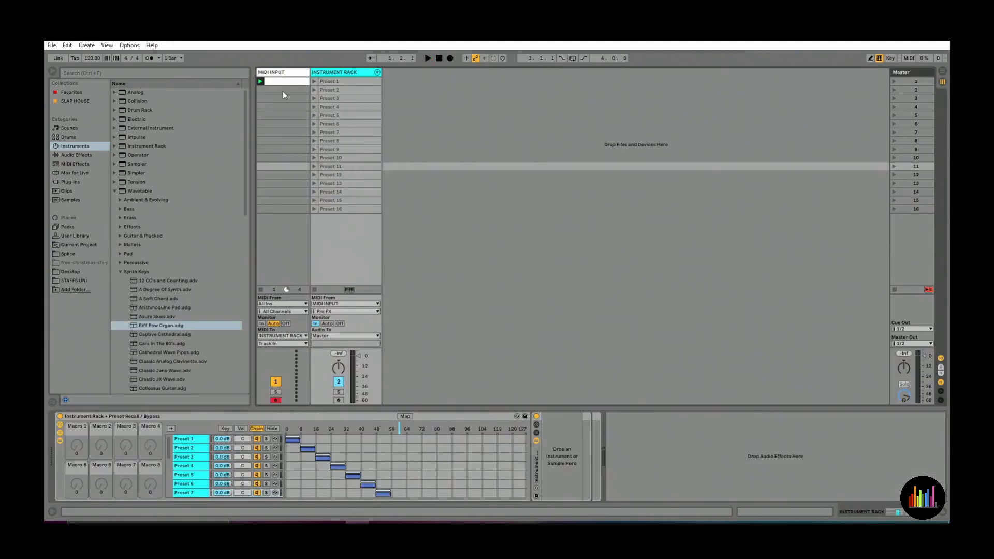
{"action": "left_click", "coordinate": [282, 91]}
{"action": "left_click", "coordinate": [285, 81]}
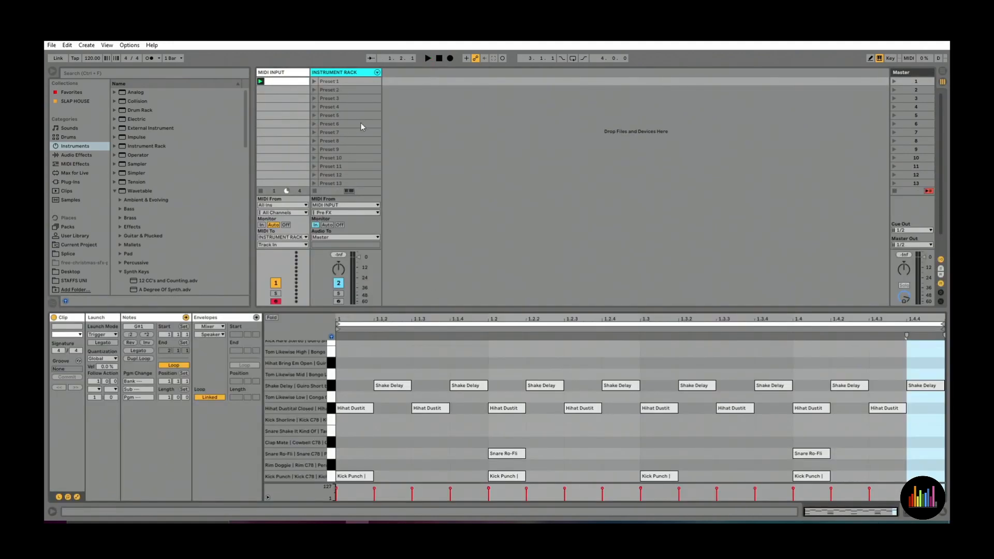
Step: Launch the Preset 1 clip on the INSTRUMENT RACK track and show the track's rack devices
{"action": "left_click", "coordinate": [314, 81]}
{"action": "left_click", "coordinate": [339, 73]}
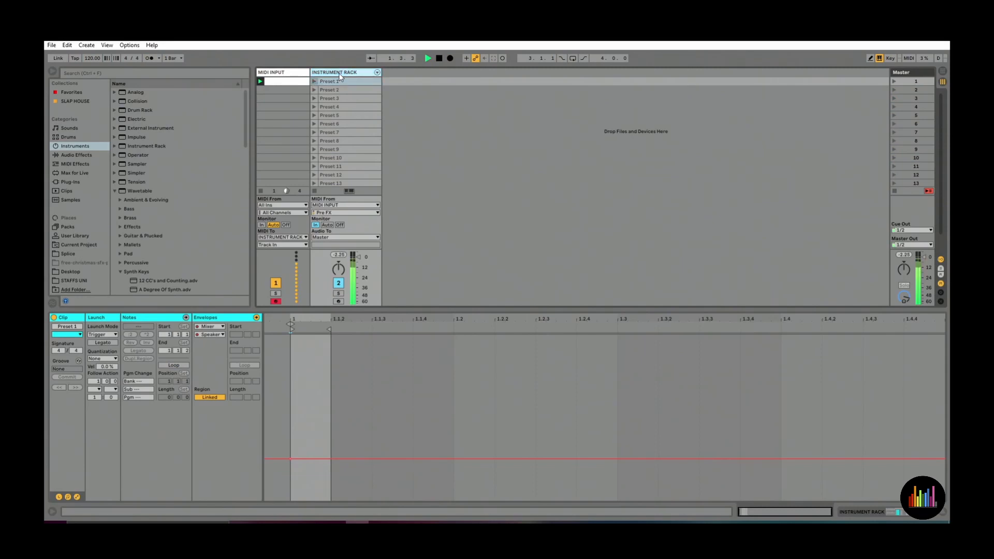
{"action": "double_click", "coordinate": [340, 74]}
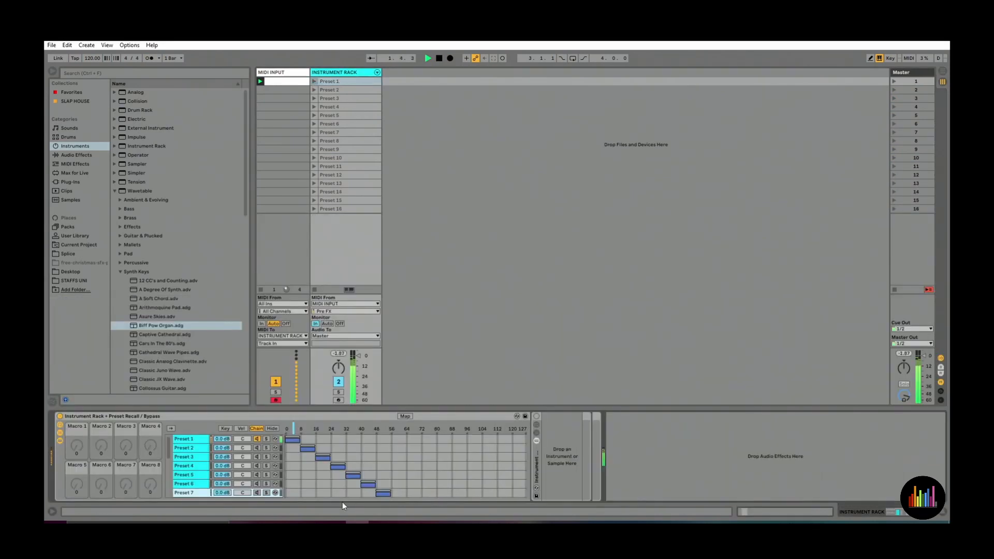
Step: Audition Presets 2 to 5 against the playing drum clip, showing the devices on the Preset 3, 4 and 5 chains
{"action": "left_click", "coordinate": [307, 429]}
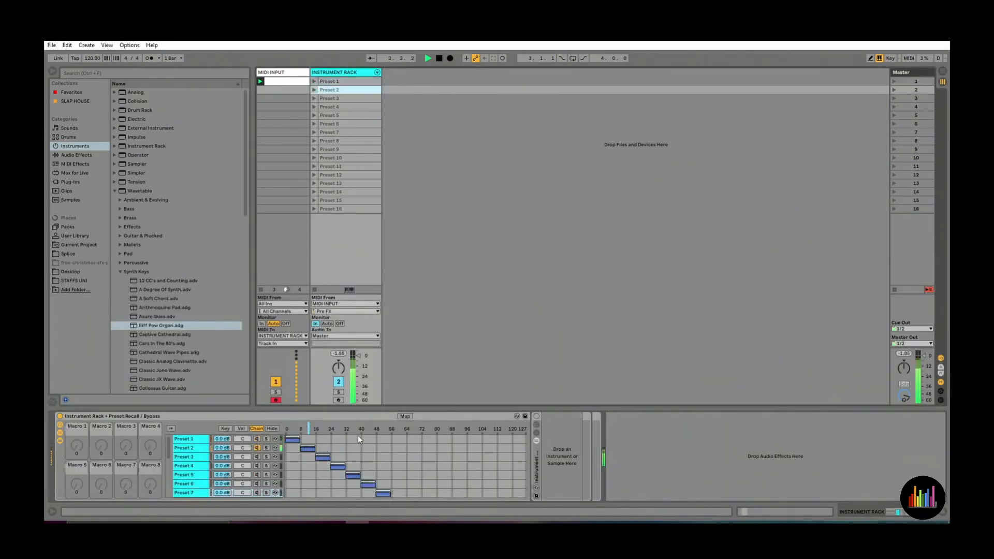
{"action": "key", "text": "Down"}
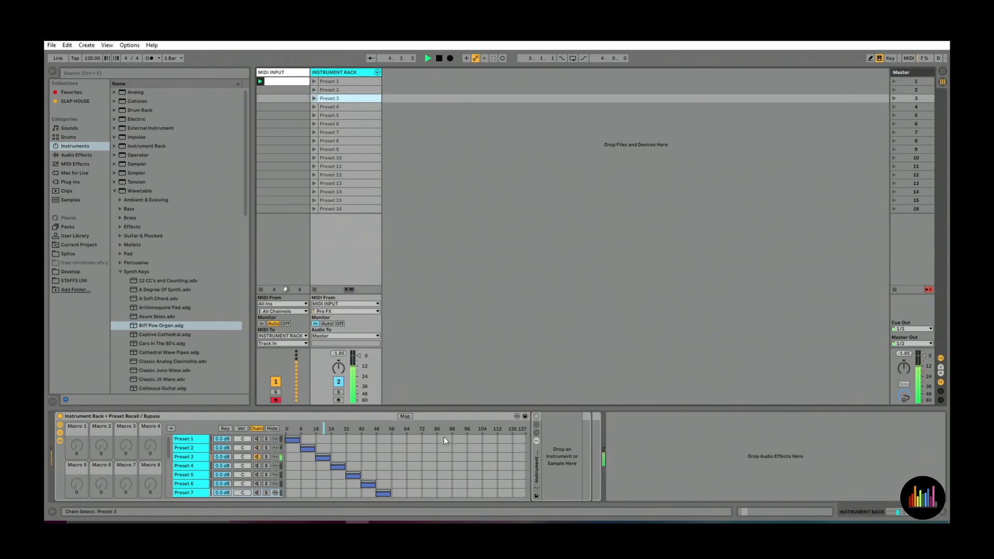
{"action": "left_click", "coordinate": [194, 457]}
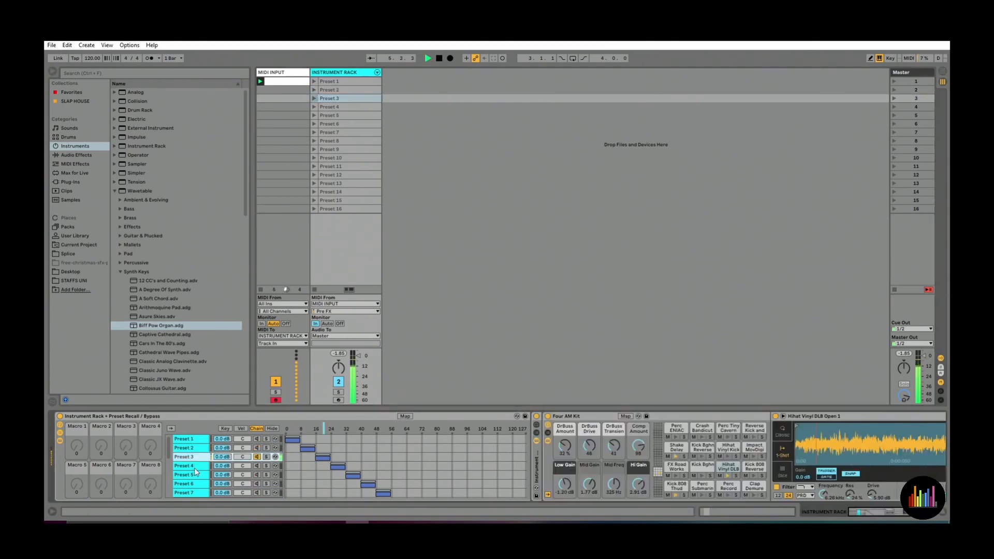
{"action": "left_click", "coordinate": [203, 466]}
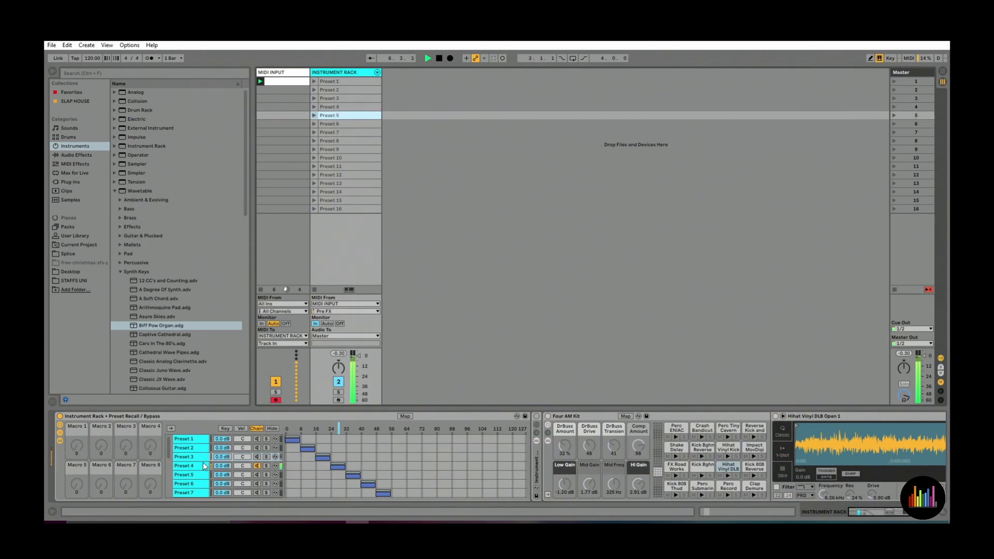
{"action": "left_click", "coordinate": [203, 464]}
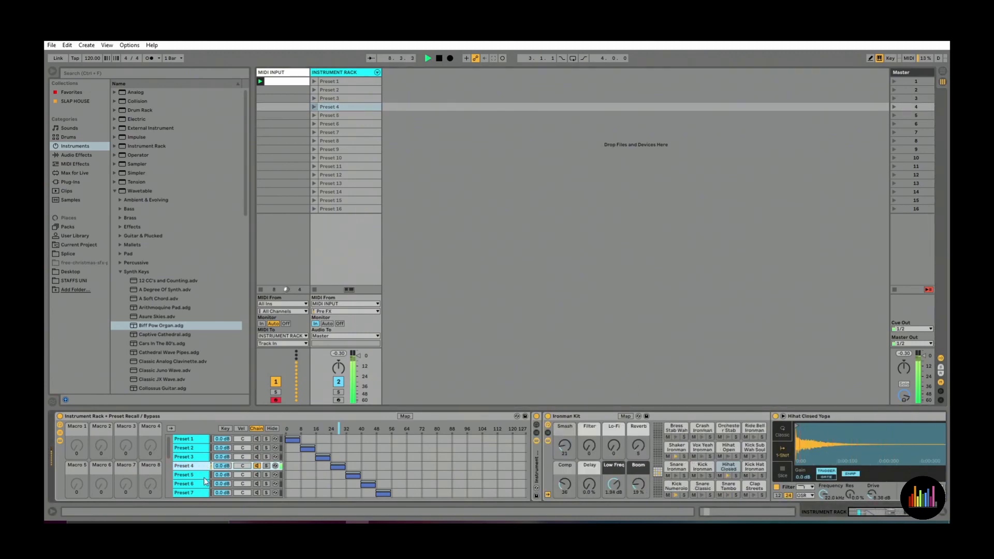
{"action": "left_click", "coordinate": [204, 475]}
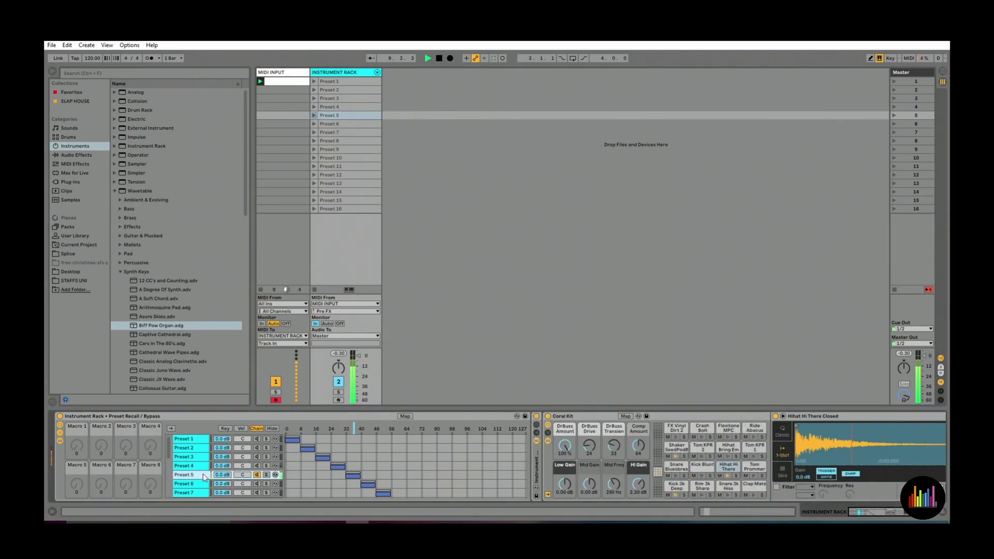
Step: Audition the rack again from Preset 1 to Preset 4 while viewing its chains, and stop playback
{"action": "key", "text": "1"}
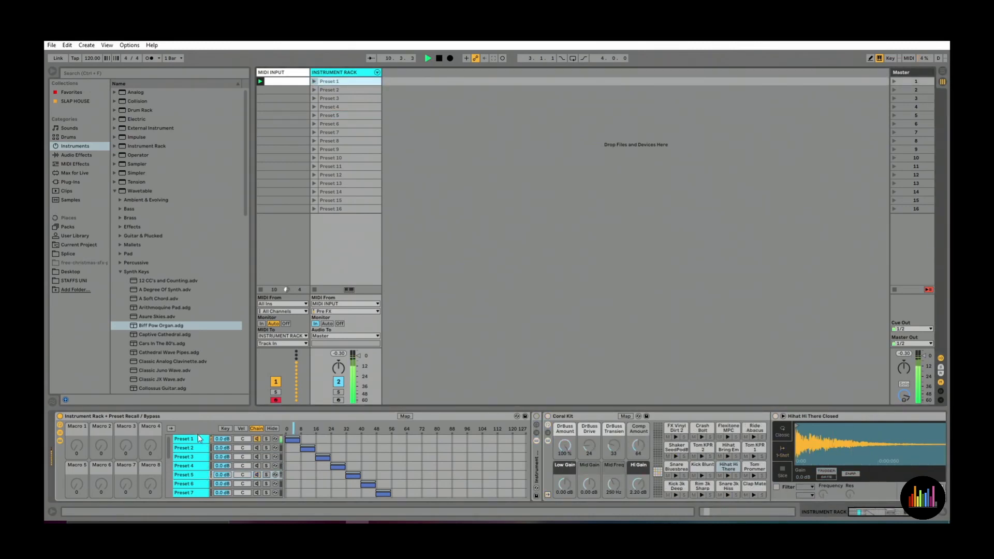
{"action": "key", "text": "2"}
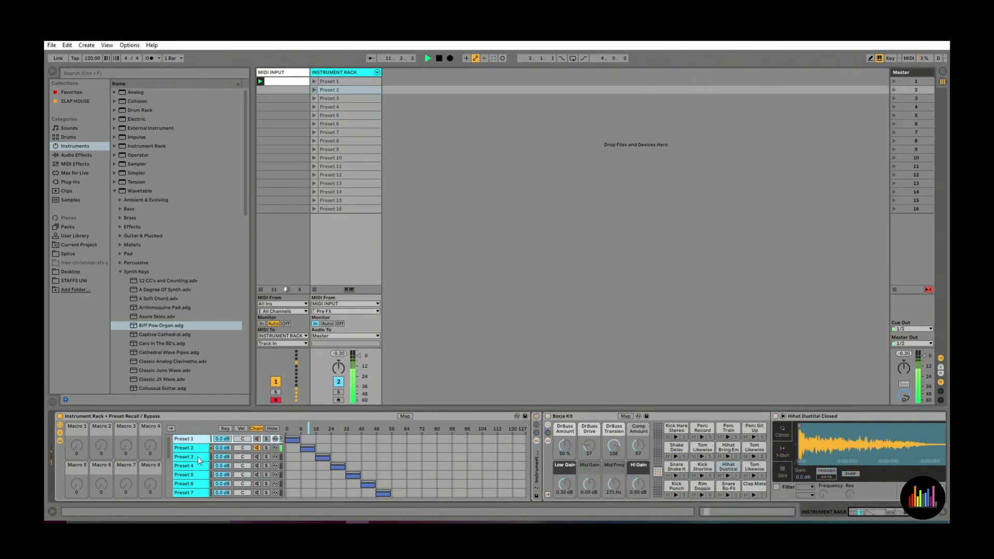
{"action": "left_click", "coordinate": [199, 458]}
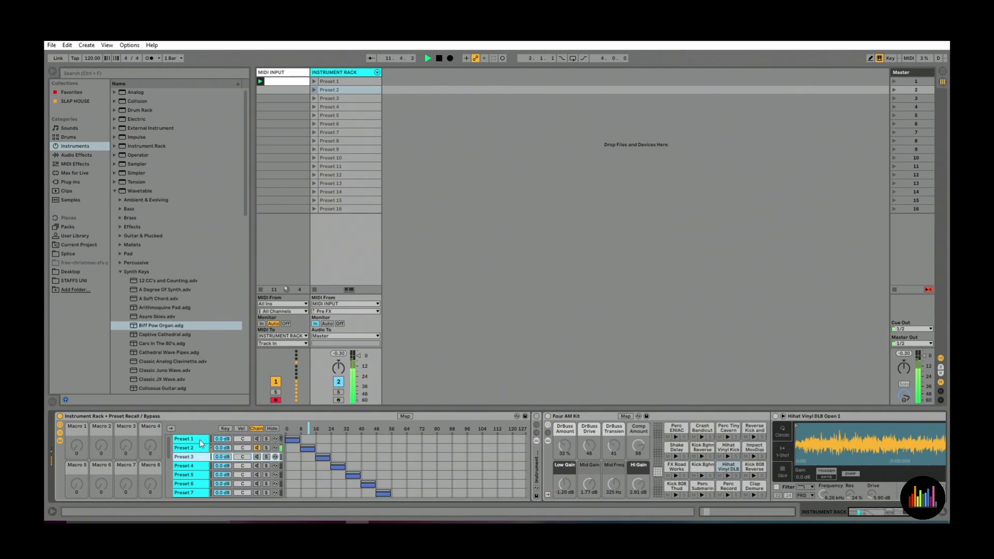
{"action": "left_click", "coordinate": [199, 468]}
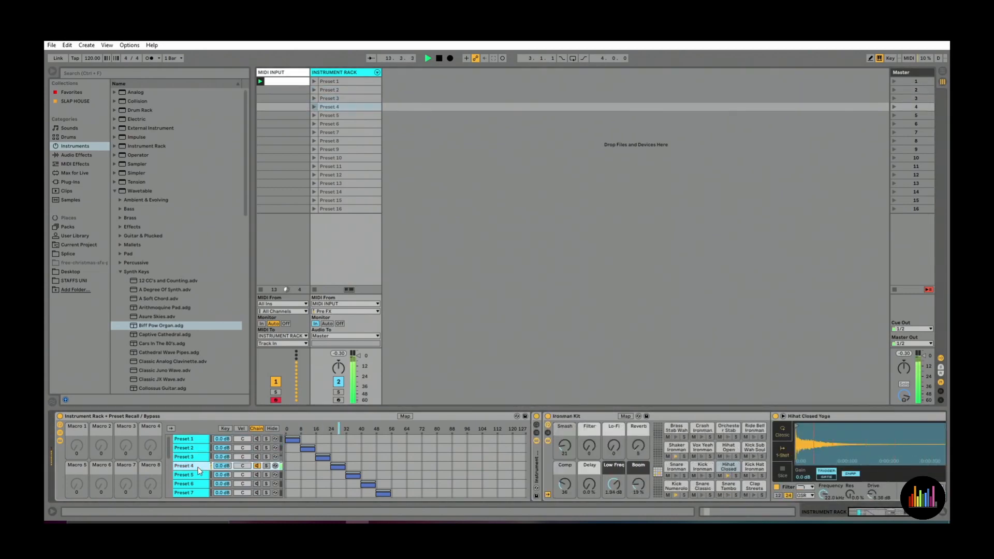
{"action": "key", "text": "space"}
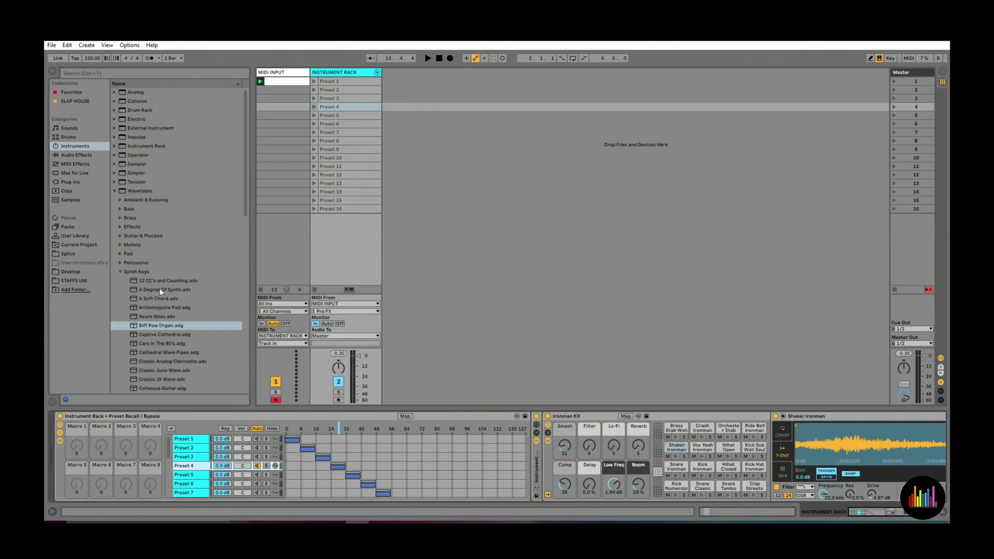
Step: Collapse the Wavetable folder in the browser and look through the rack's list of preset chains
{"action": "left_click", "coordinate": [114, 191]}
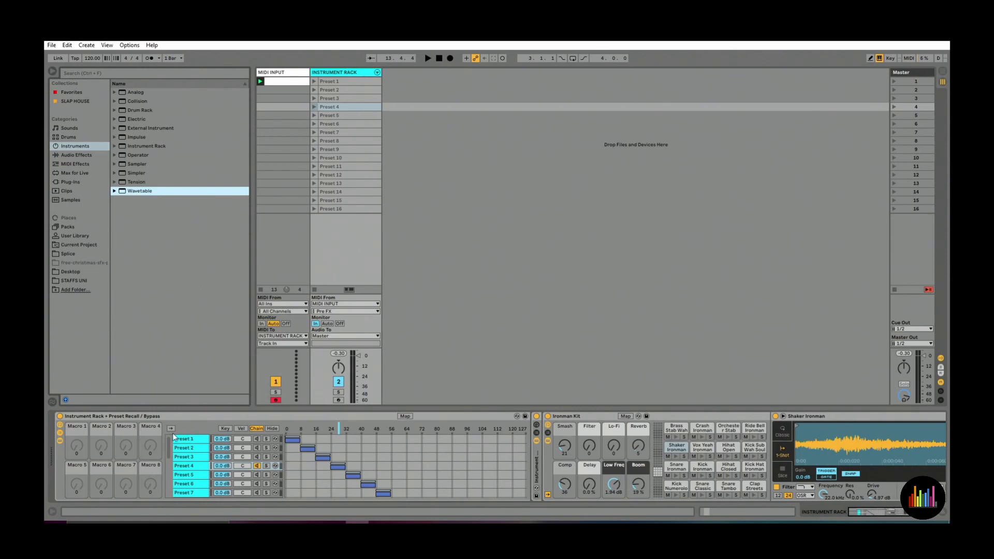
{"action": "left_click", "coordinate": [257, 429]}
{"action": "scroll", "coordinate": [231, 485], "scroll_direction": "down", "scroll_amount": 5}
{"action": "scroll", "coordinate": [214, 471], "scroll_direction": "up", "scroll_amount": 5}
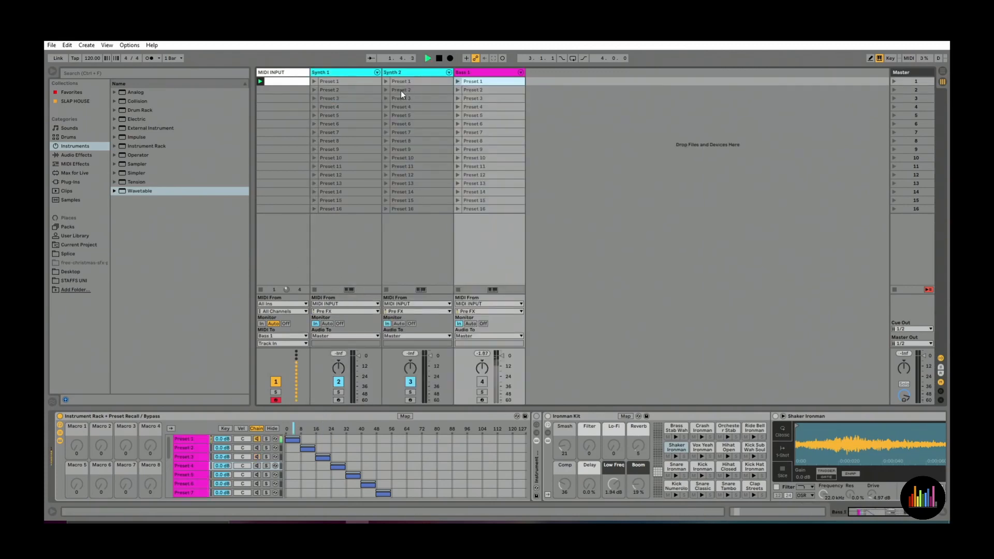
Step: Stop playback, launch Preset 2 on the Synth 2 track, and layer Preset 1 on the Synth 1 track
{"action": "key", "text": "space"}
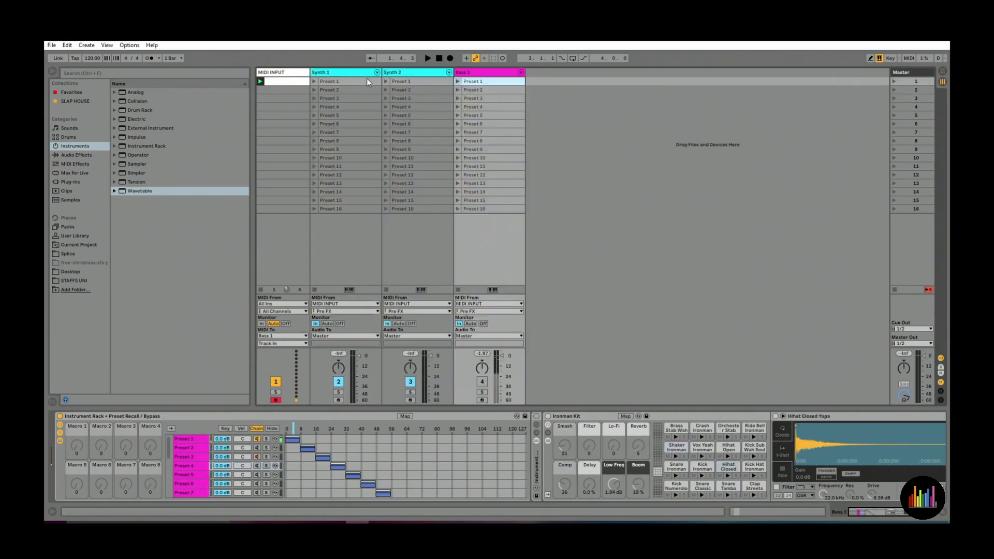
{"action": "left_click", "coordinate": [354, 73]}
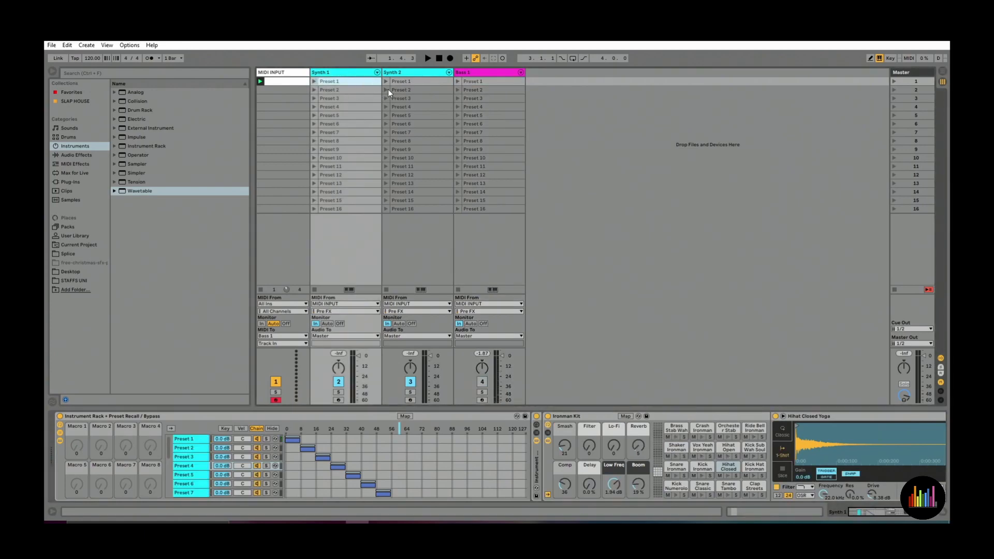
{"action": "left_click", "coordinate": [387, 89]}
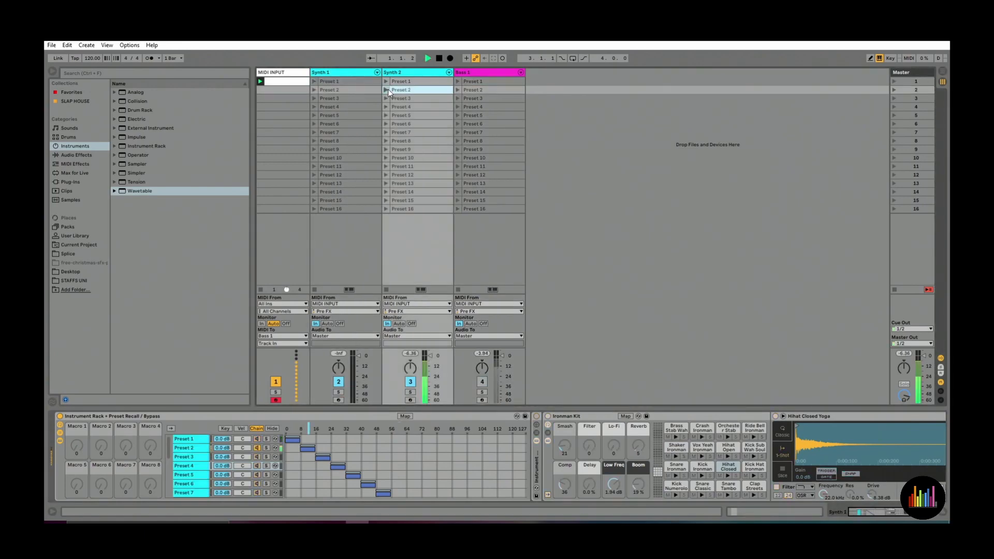
{"action": "left_click", "coordinate": [313, 82]}
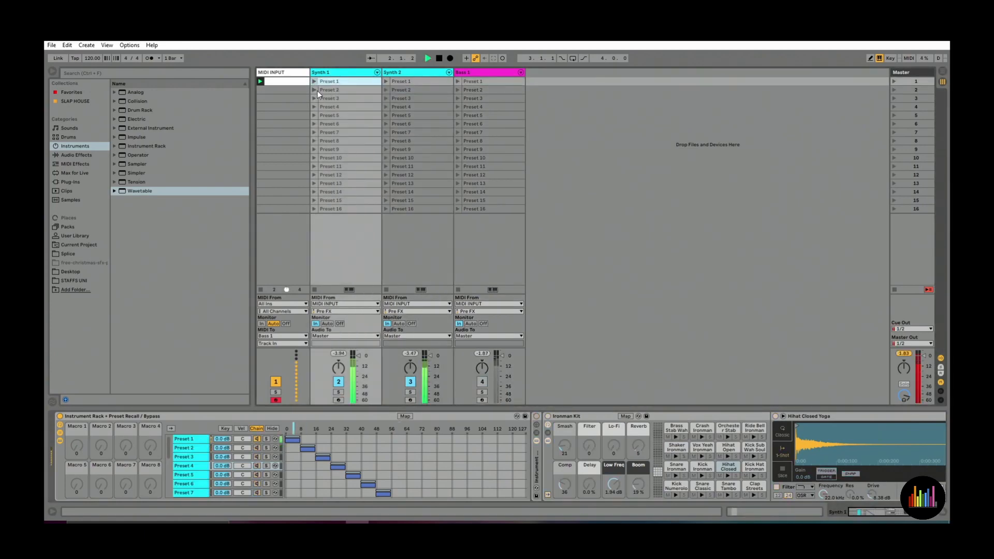
Step: Switch the Synth 2 track through Presets 4, 5 and 3 while Synth 1 plays, and stop playback
{"action": "left_click", "coordinate": [388, 107]}
{"action": "left_click", "coordinate": [387, 118]}
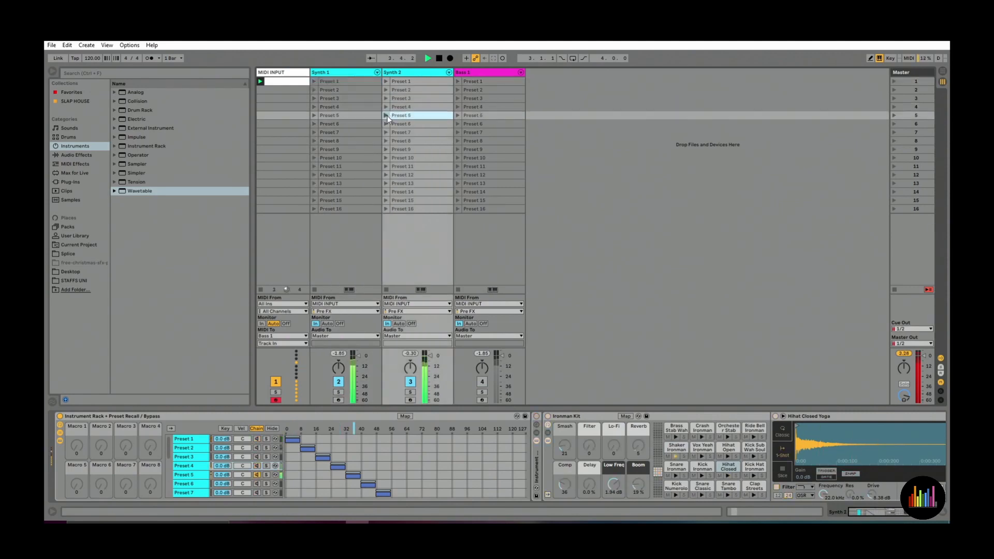
{"action": "left_click", "coordinate": [387, 99]}
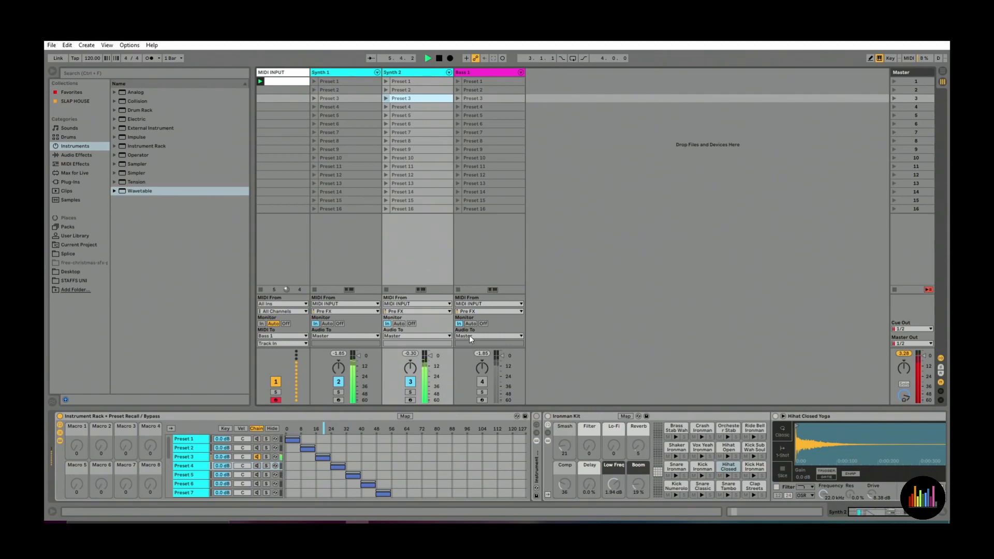
{"action": "key", "text": "space"}
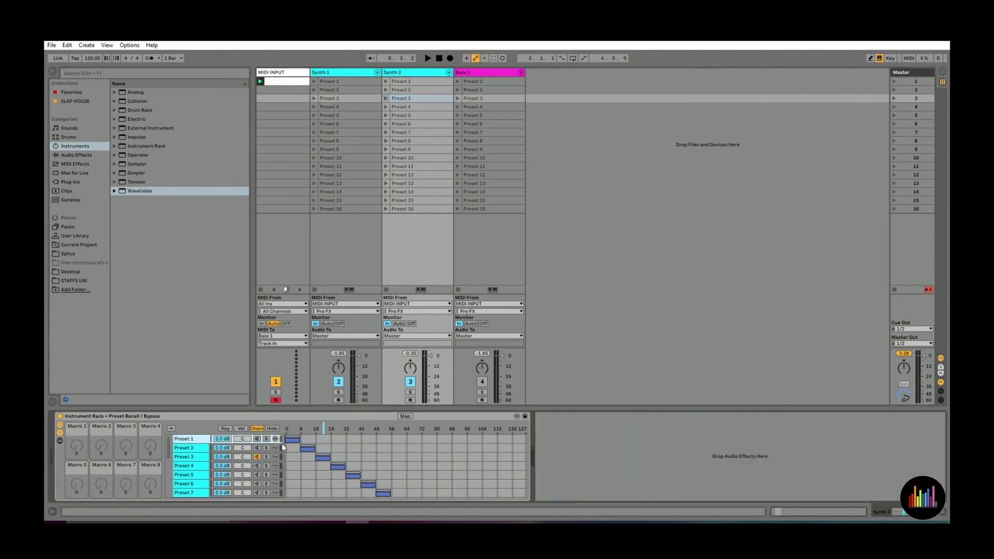
Step: Select the Preset 1 chain in the Synth 2 rack to show its drum kit
{"action": "left_click", "coordinate": [184, 447]}
{"action": "left_click", "coordinate": [189, 441]}
{"action": "left_click", "coordinate": [189, 441]}
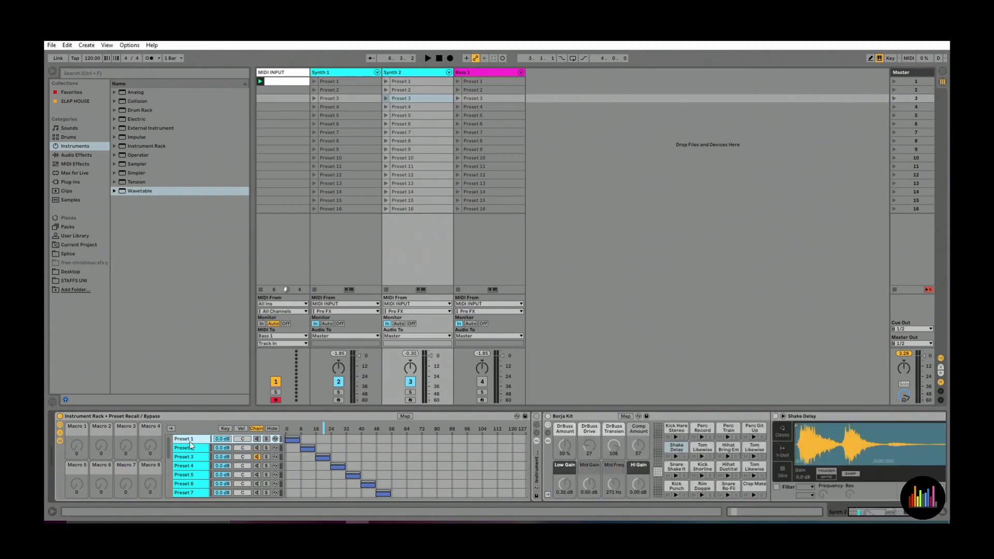